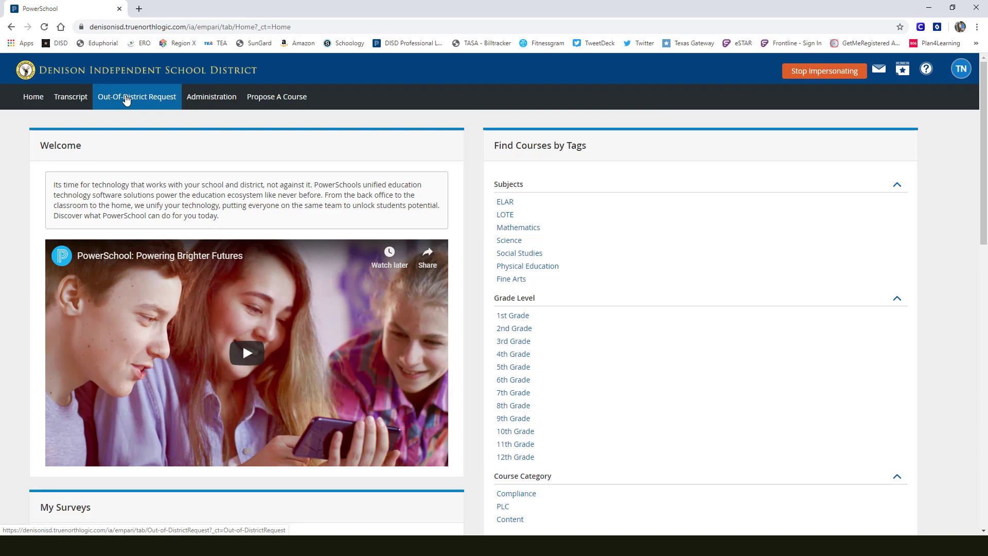
# - Create a new out-of-district request of type Out-of-District Professional Learning
pyautogui.click(126, 99)
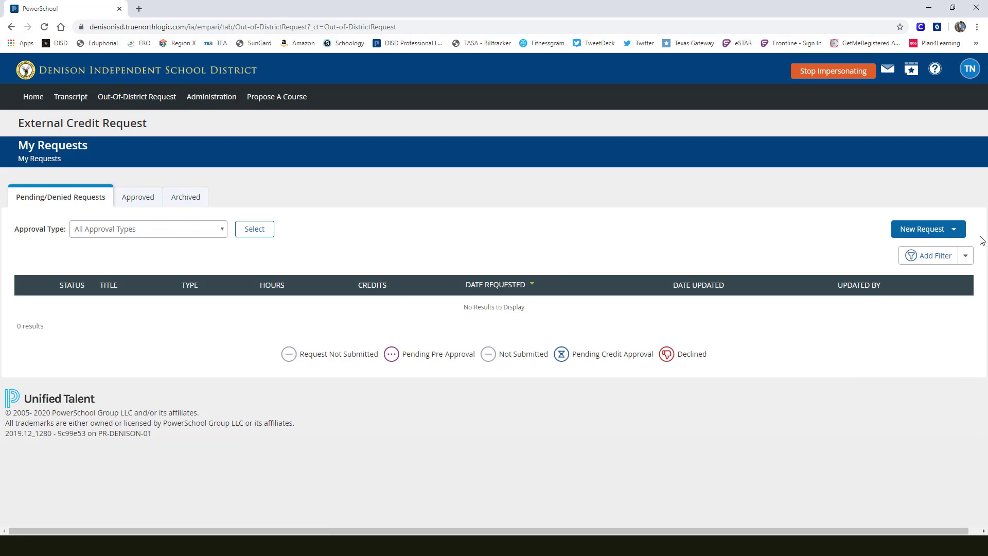
pyautogui.click(954, 230)
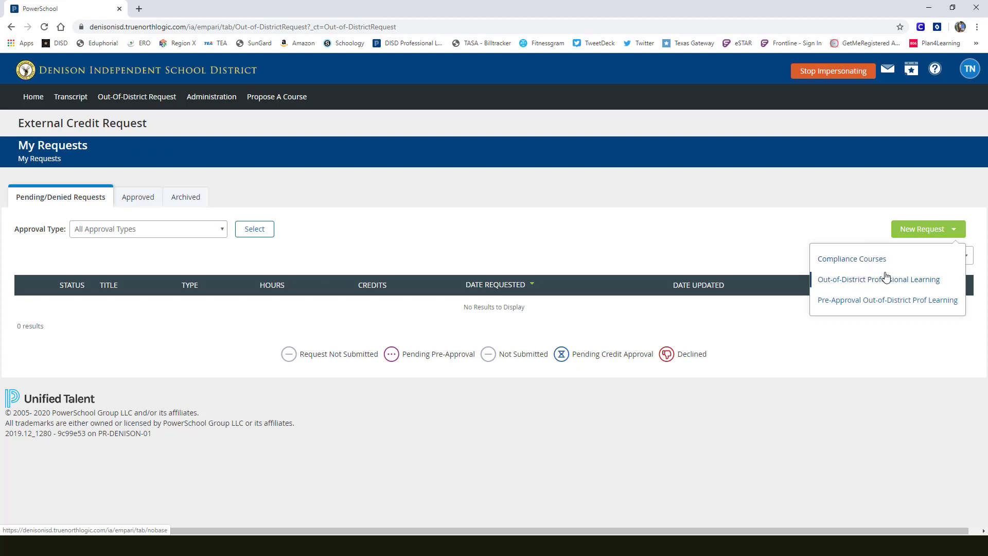
pyautogui.click(856, 282)
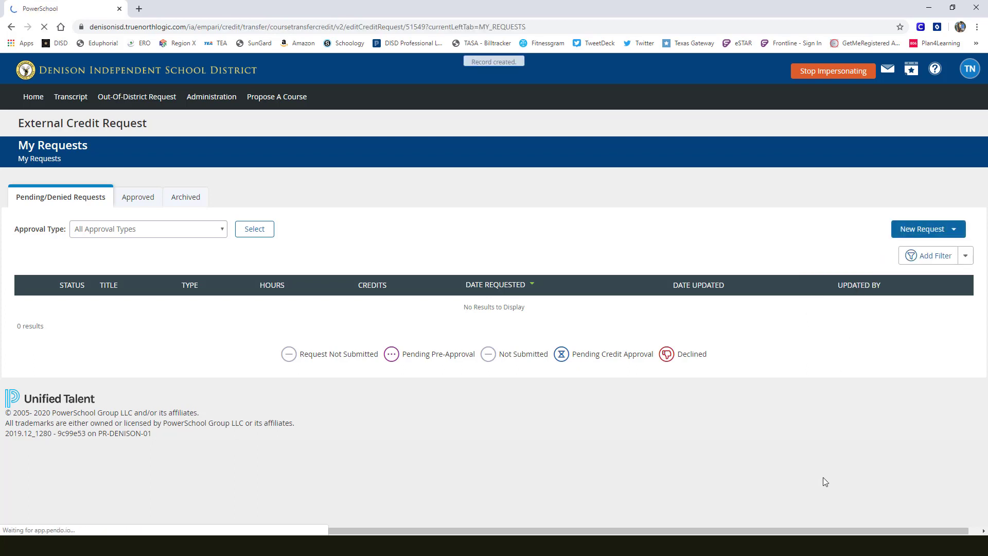
pyautogui.scroll(-3, 192, 322)
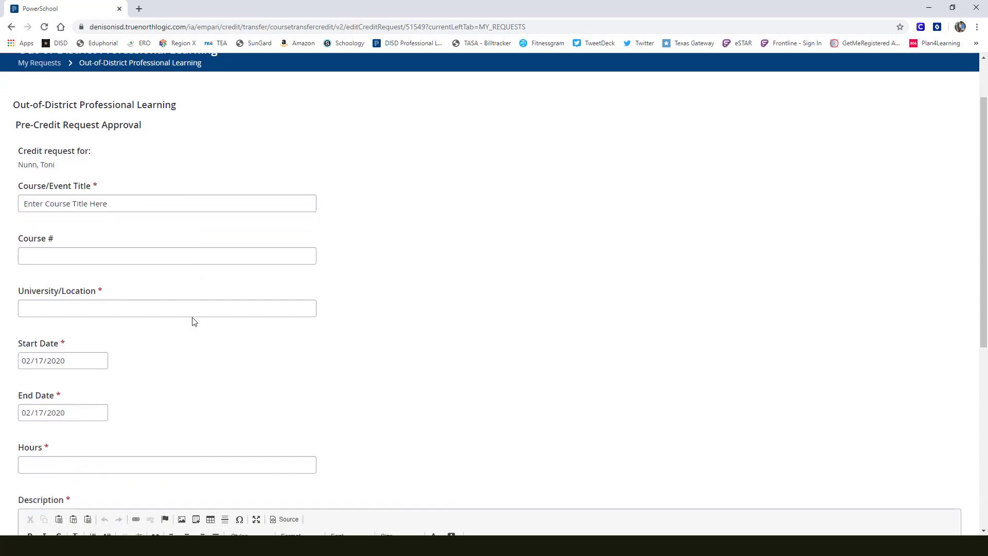
# - Replace the placeholder course/event title with "Rockin' Review Conference"
pyautogui.scroll(2, 191, 347)
pyautogui.click(109, 222)
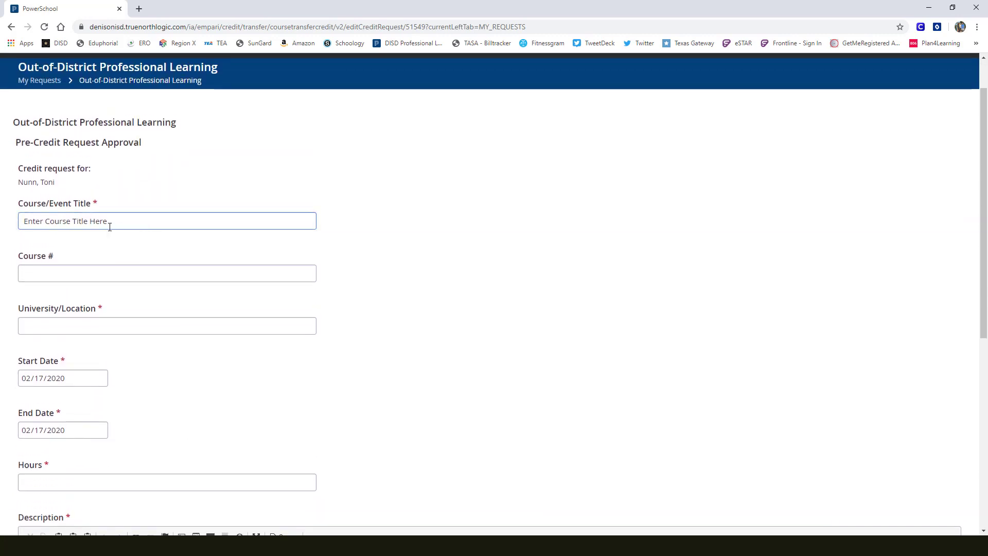
pyautogui.moveTo(118, 221); pyautogui.dragTo(23, 222)
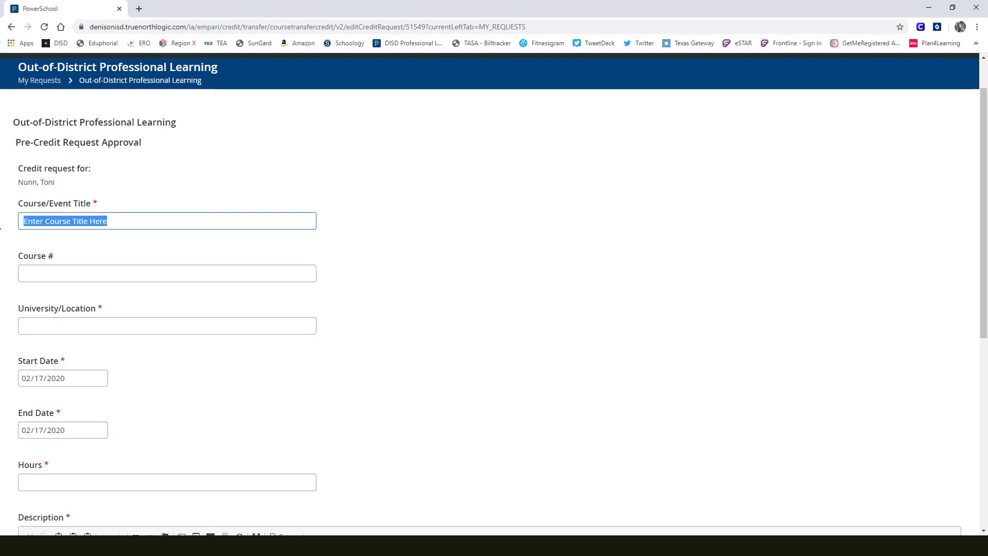
pyautogui.write('Rockin')
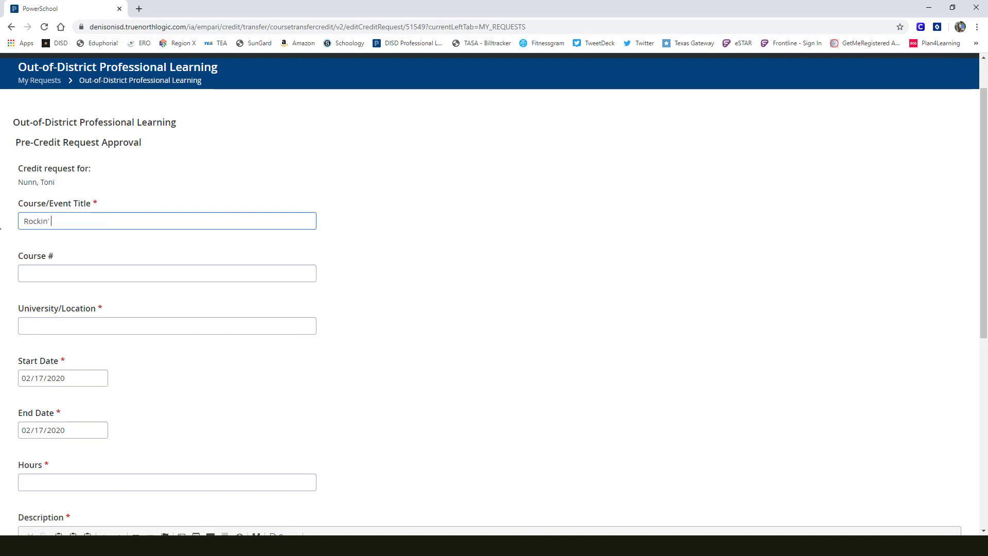
pyautogui.write("' Re")
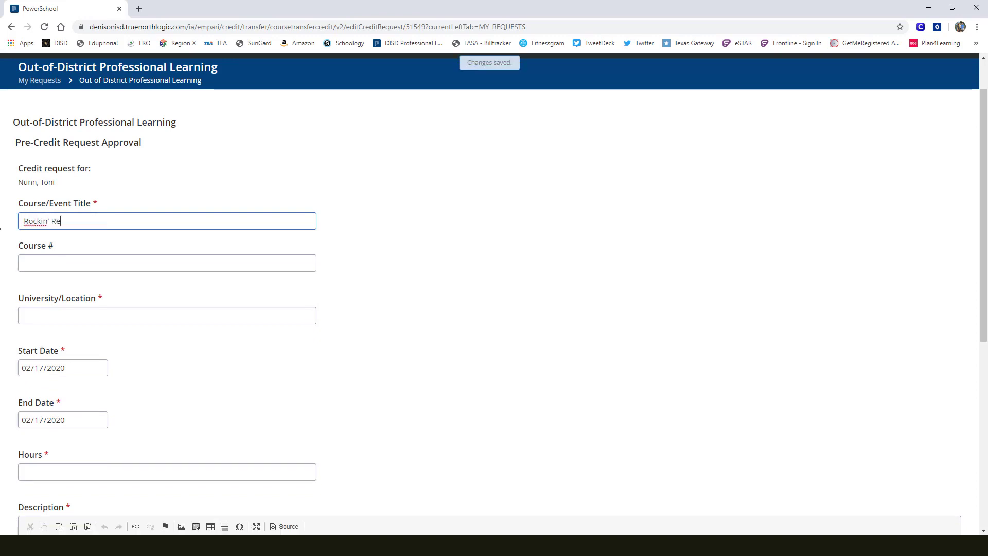
pyautogui.write('view Conference')
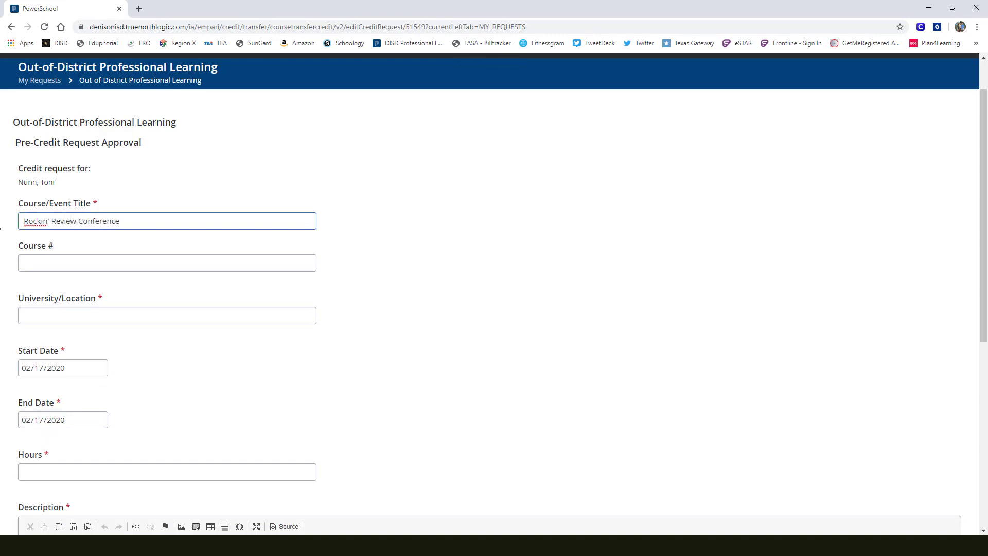
# - Leave the course number blank and enter "Plano, TX" as the university/location
pyautogui.click(66, 270)
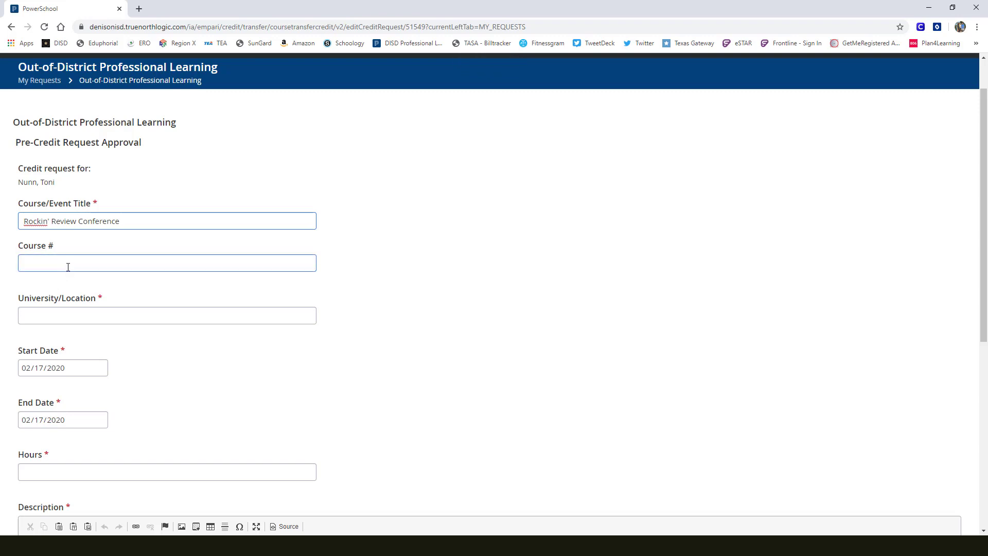
pyautogui.click(49, 321)
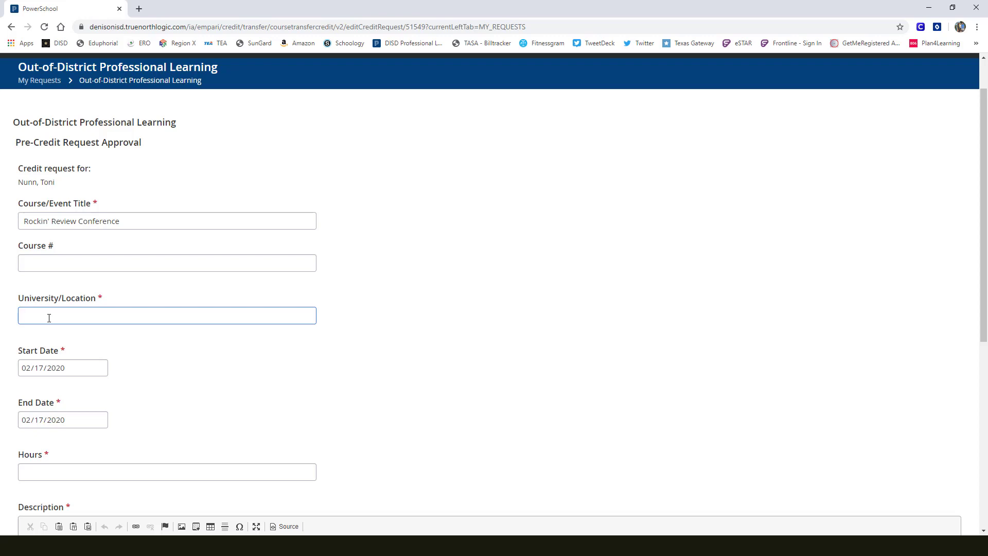
pyautogui.write('Plano, TX')
# - Set the request's start date to 01/30/2020
pyautogui.click(100, 357)
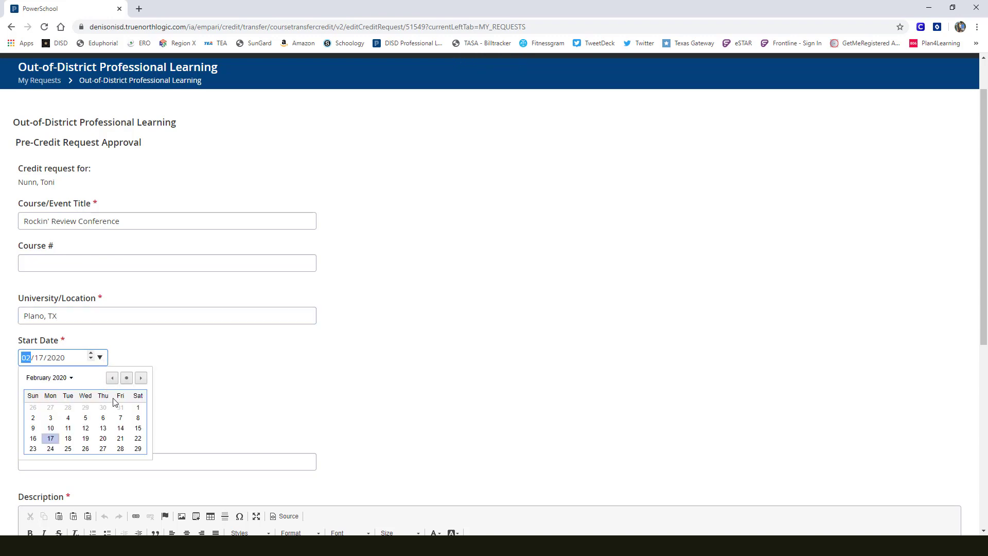
pyautogui.click(112, 378)
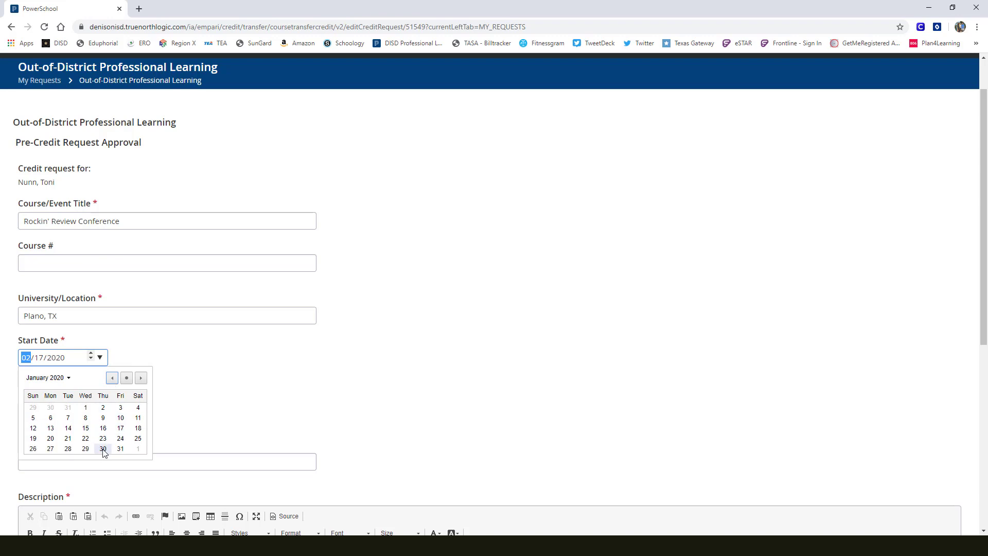
pyautogui.click(103, 448)
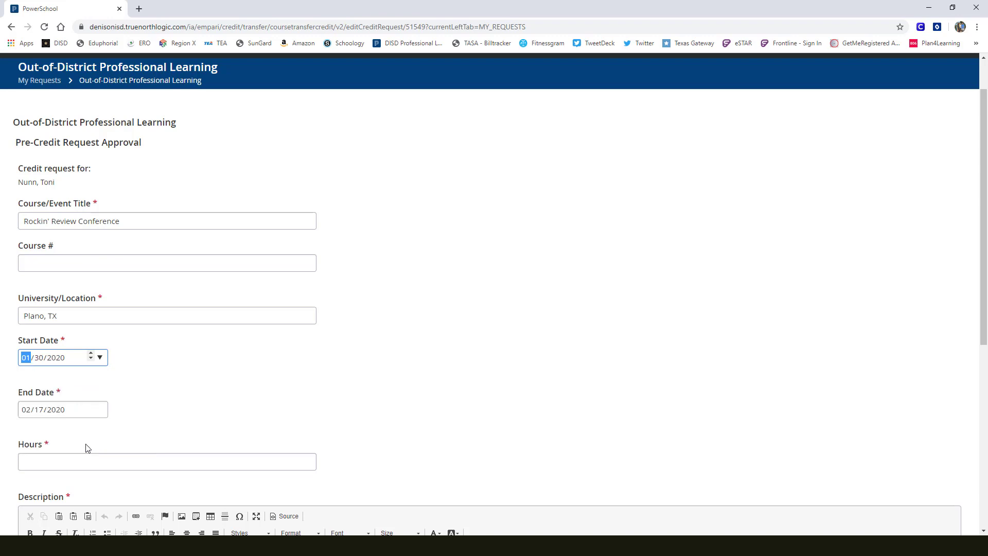
# - Set the request's end date to 01/30/2020
pyautogui.click(60, 411)
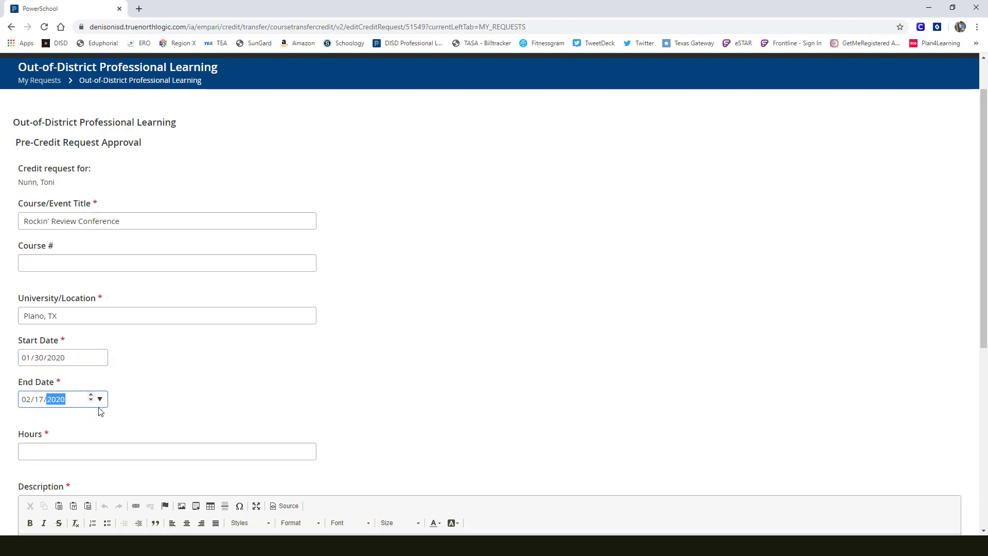
pyautogui.click(40, 401)
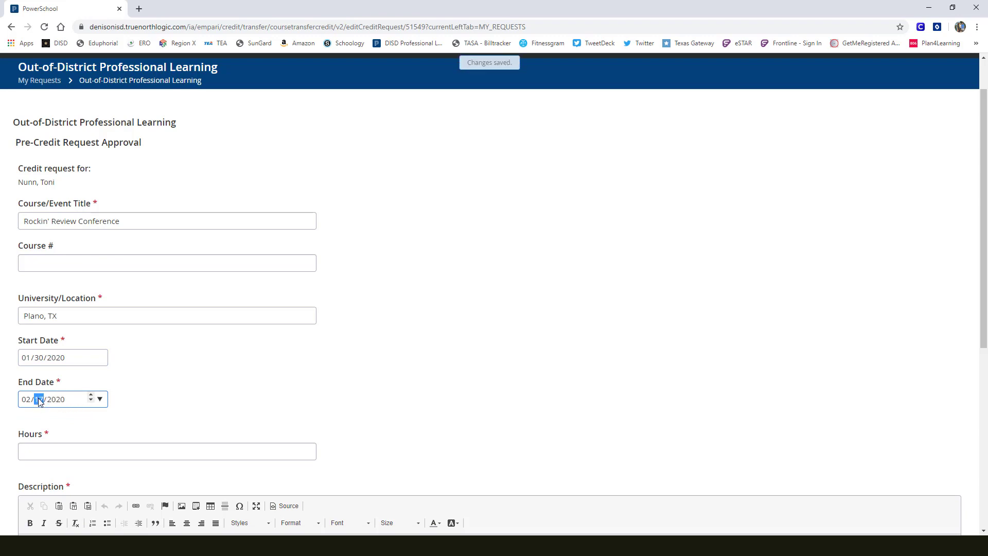
pyautogui.click(26, 399)
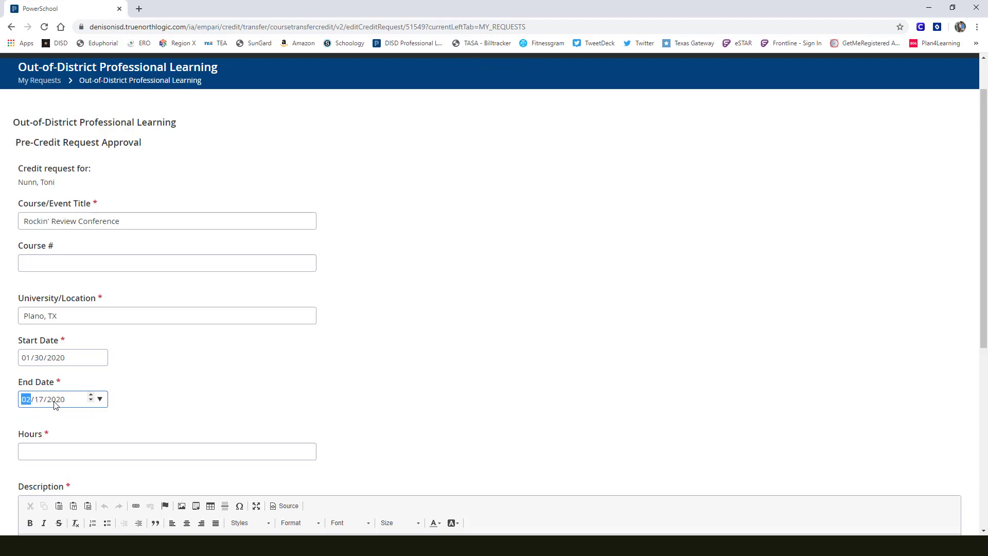
pyautogui.write('01/30')
# - Enter 6 as the hours, as a plain number without a unit
pyautogui.click(42, 448)
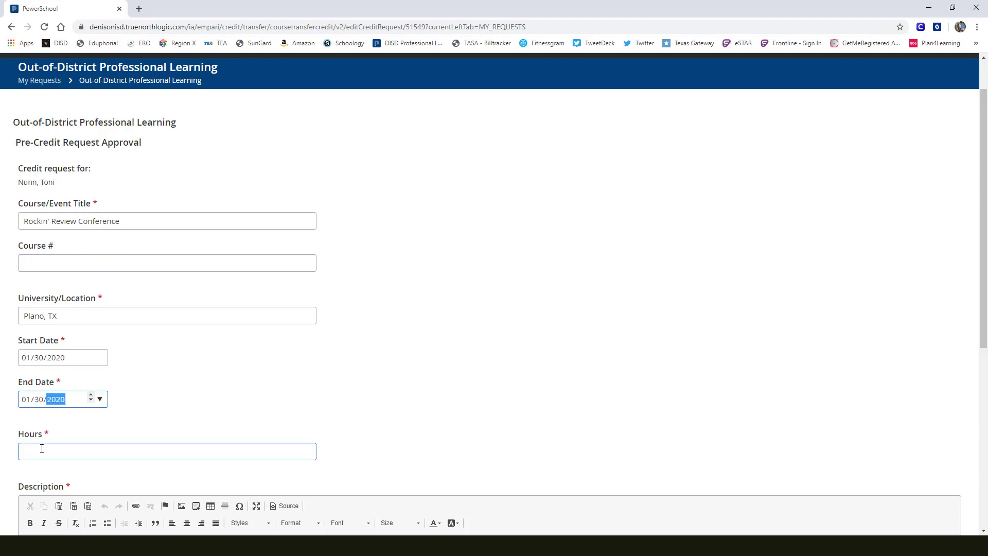
pyautogui.scroll(-2, 62, 450)
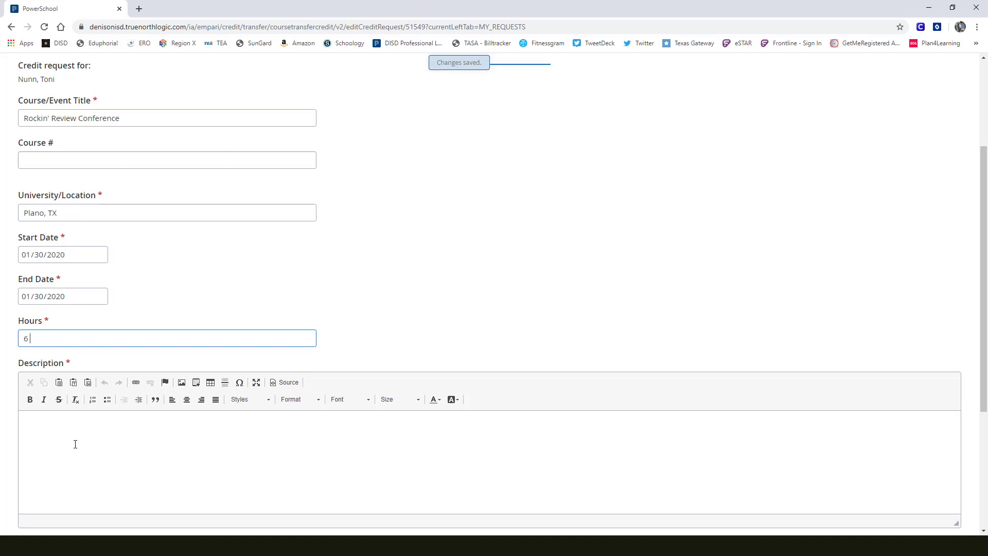
pyautogui.write('CPE Ho')
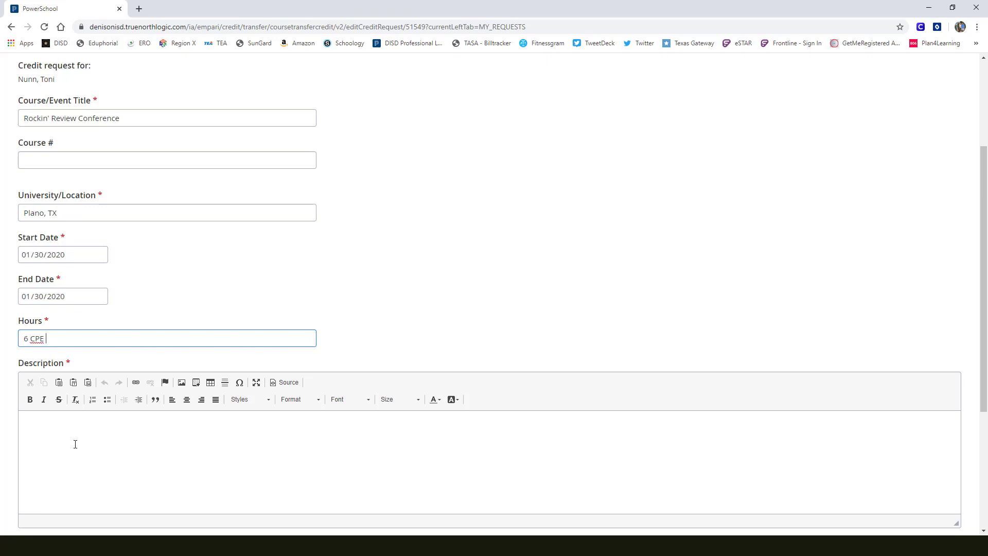
pyautogui.press('BackSpace')
pyautogui.press('BackSpace')
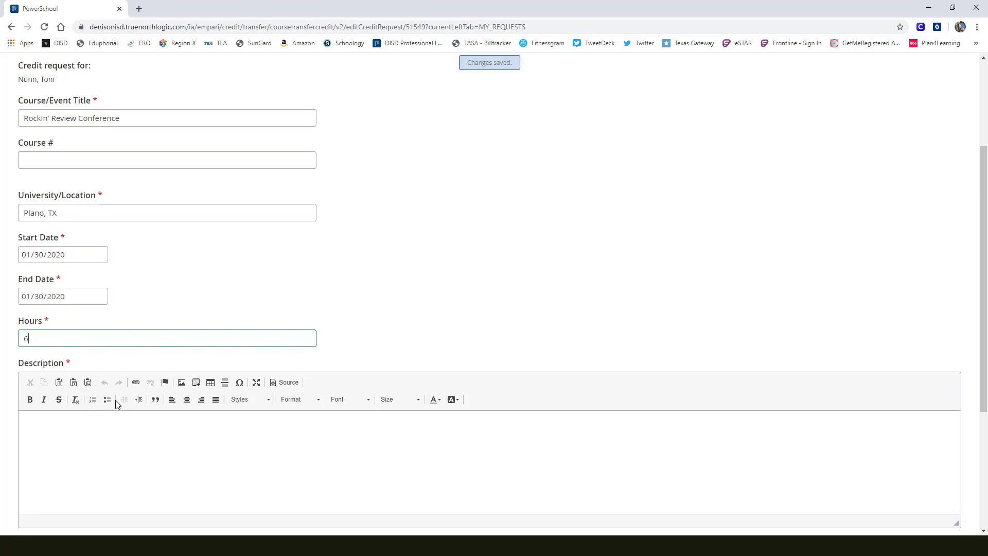
# - Begin the description with "I attended the Rockin' Review Conference on January 30"
pyautogui.scroll(-1, 112, 415)
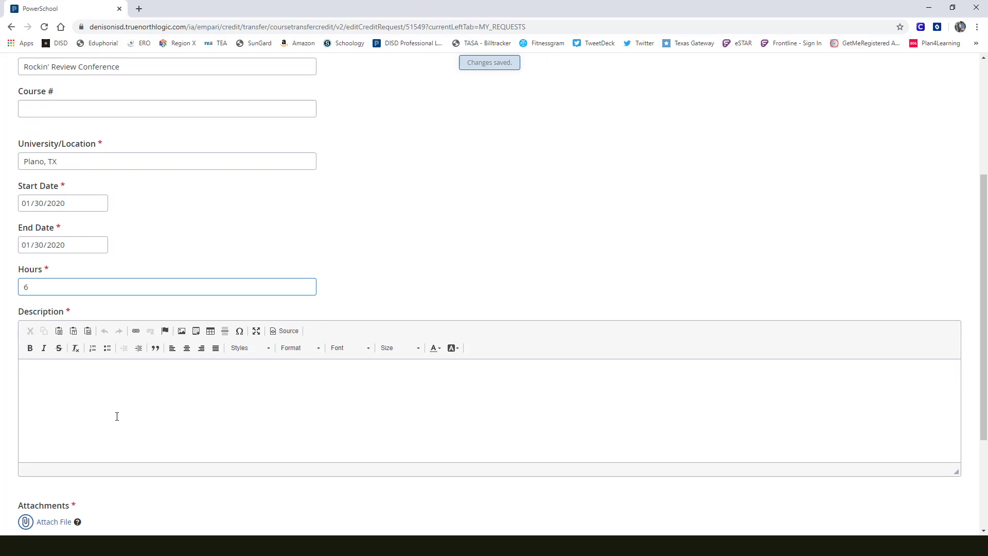
pyautogui.click(38, 369)
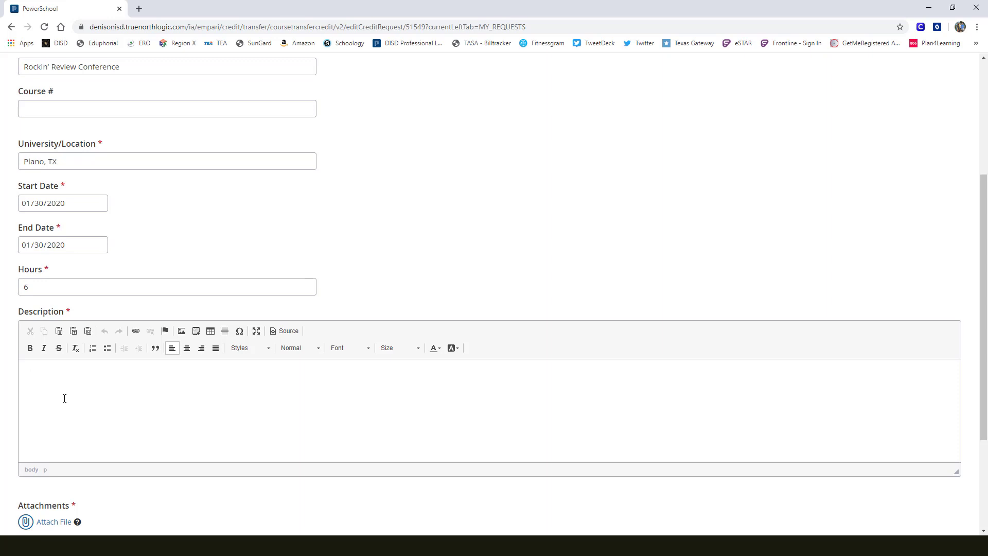
pyautogui.write('I attend')
pyautogui.press('BackSpace')
pyautogui.press('BackSpace')
pyautogui.write('ended the')
pyautogui.write(' Rock')
pyautogui.write('iin')
pyautogui.press('BackSpace')
pyautogui.press('BackSpace')
pyautogui.write("n' Rewie")
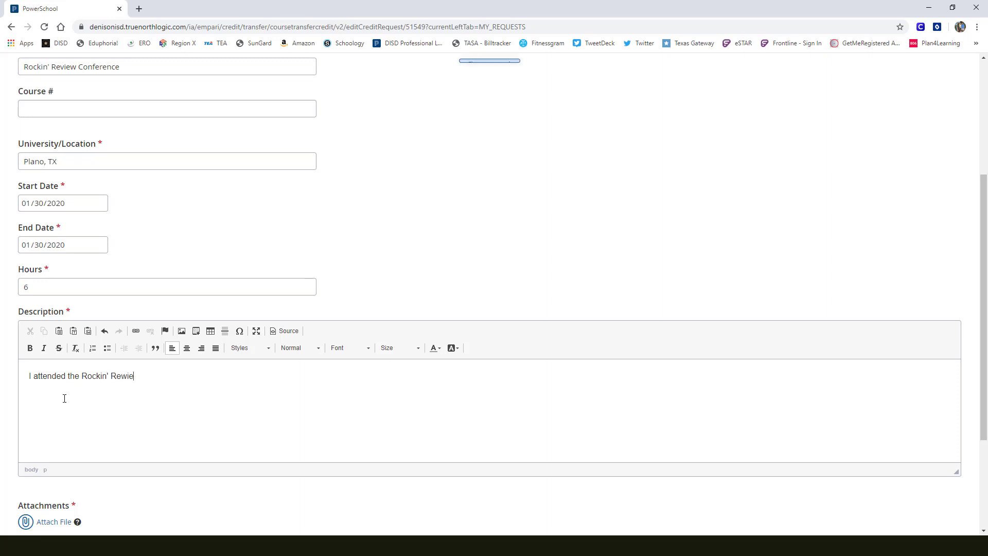
pyautogui.press('BackSpace')
pyautogui.press('BackSpace')
pyautogui.press('BackSpace')
pyautogui.write('view C')
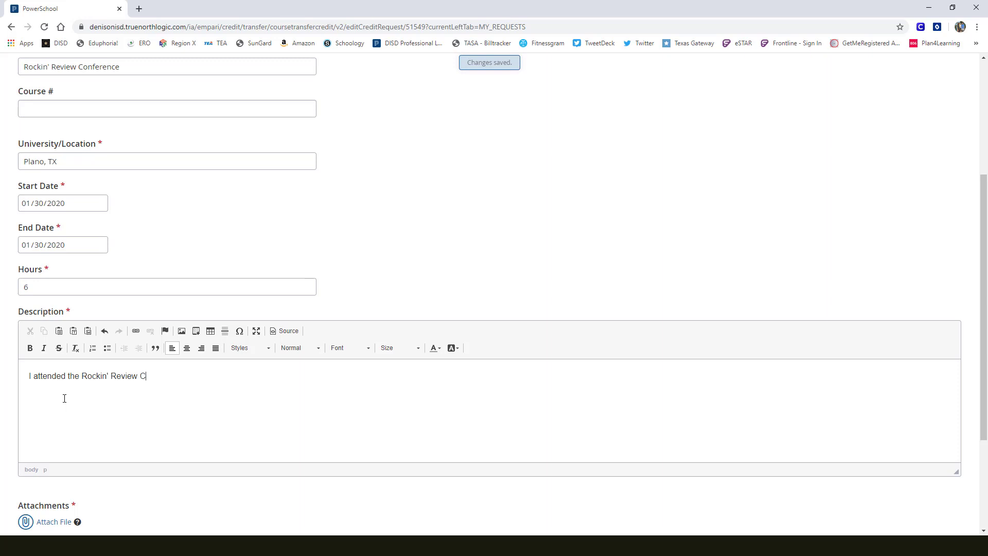
pyautogui.write('onference on Jna')
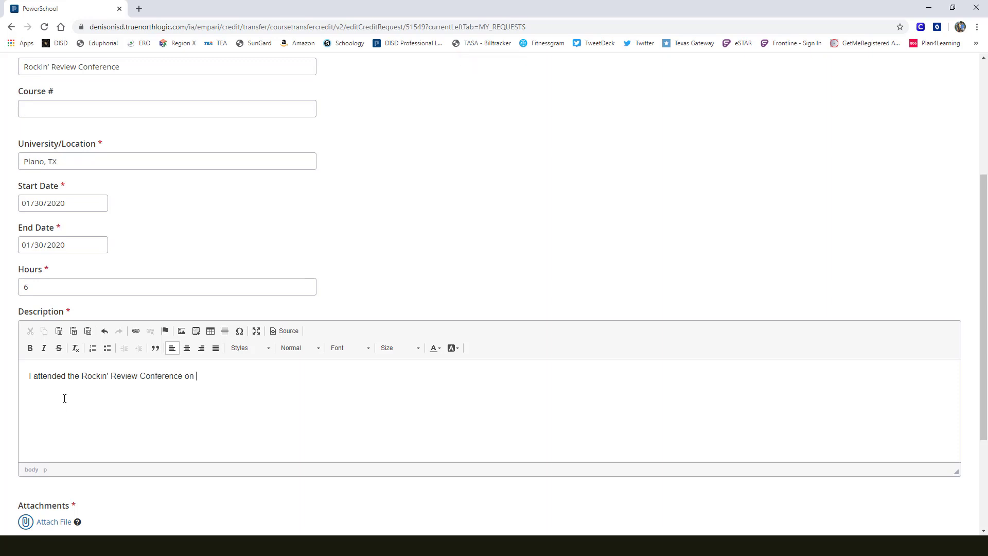
pyautogui.press('BackSpace')
pyautogui.write('anuary 30.  I am requesting 6')
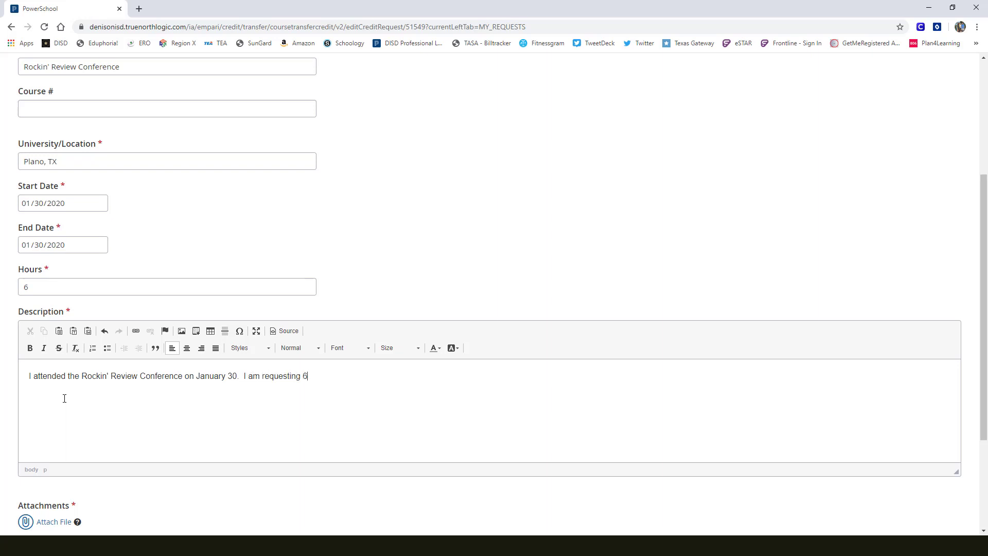
pyautogui.write(' CPE c')
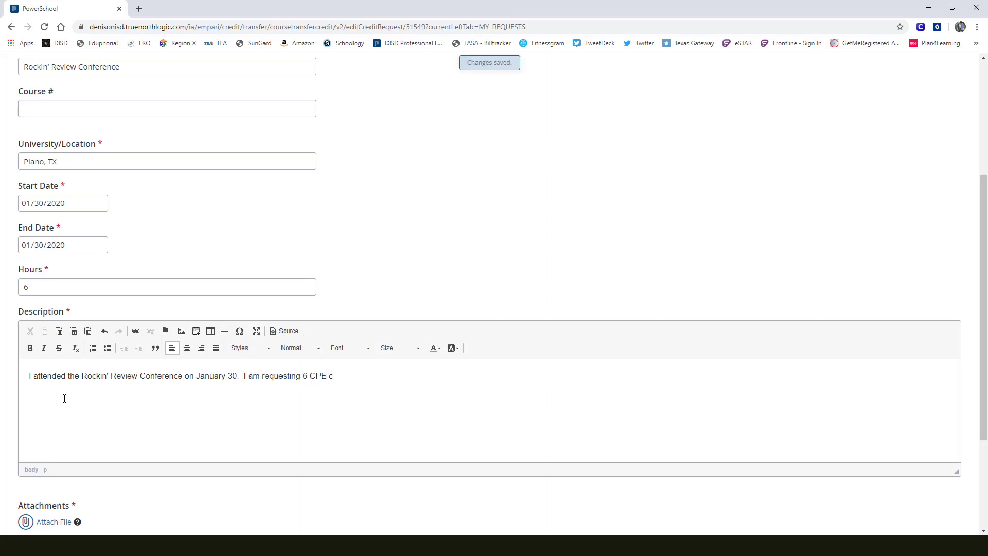
pyautogui.write('redit hours.')
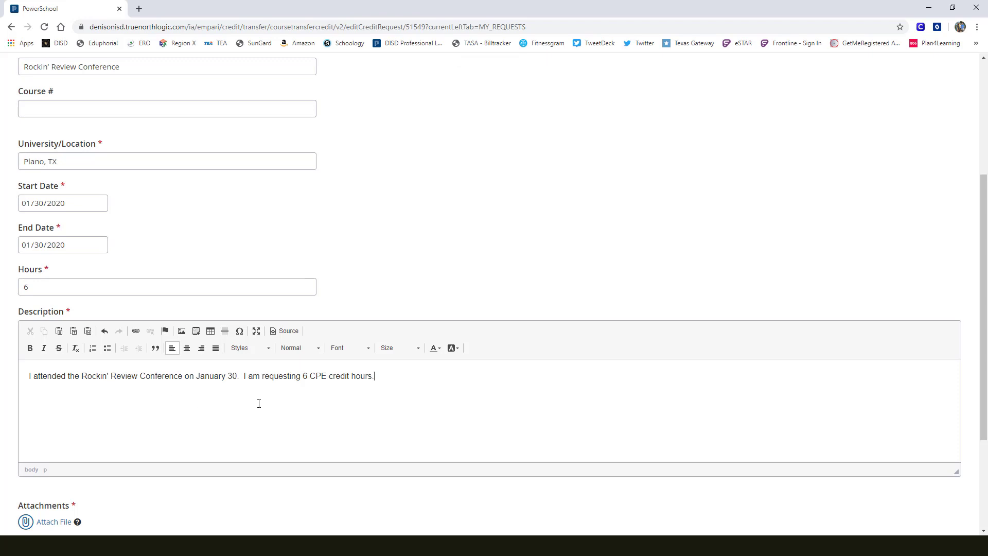
# - Attach the Rockin Review PDF saved under the attendee's name on the Desktop to the request
pyautogui.scroll(-2, 272, 404)
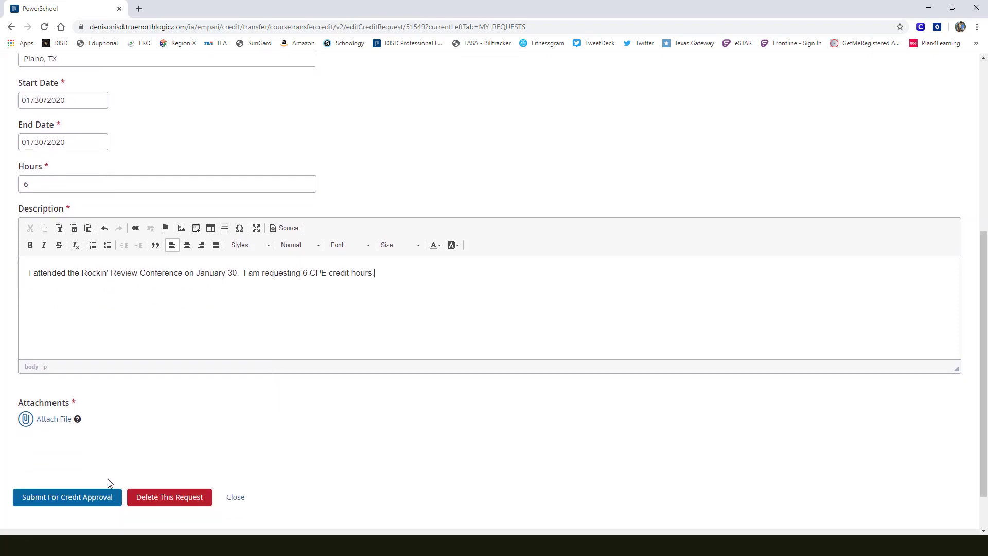
pyautogui.click(52, 420)
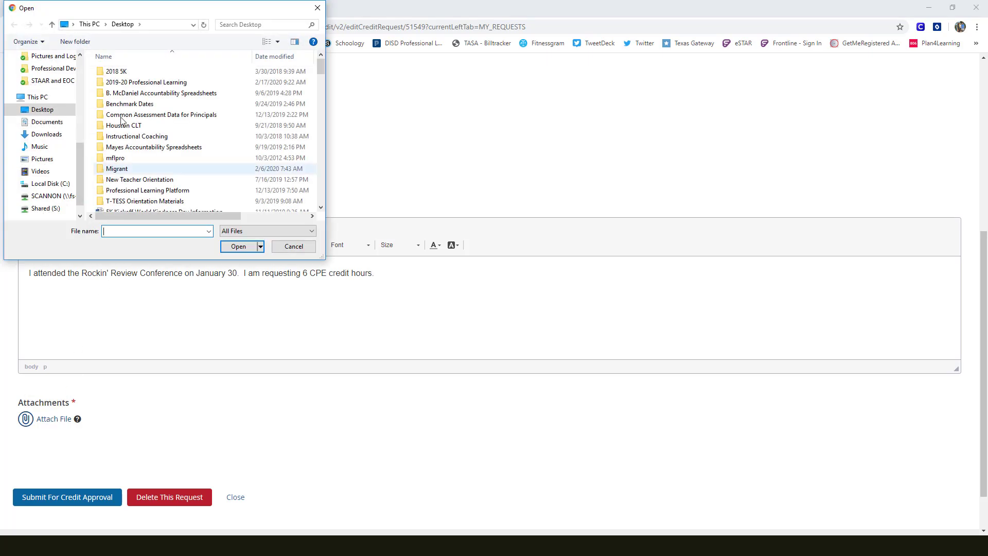
pyautogui.click(40, 110)
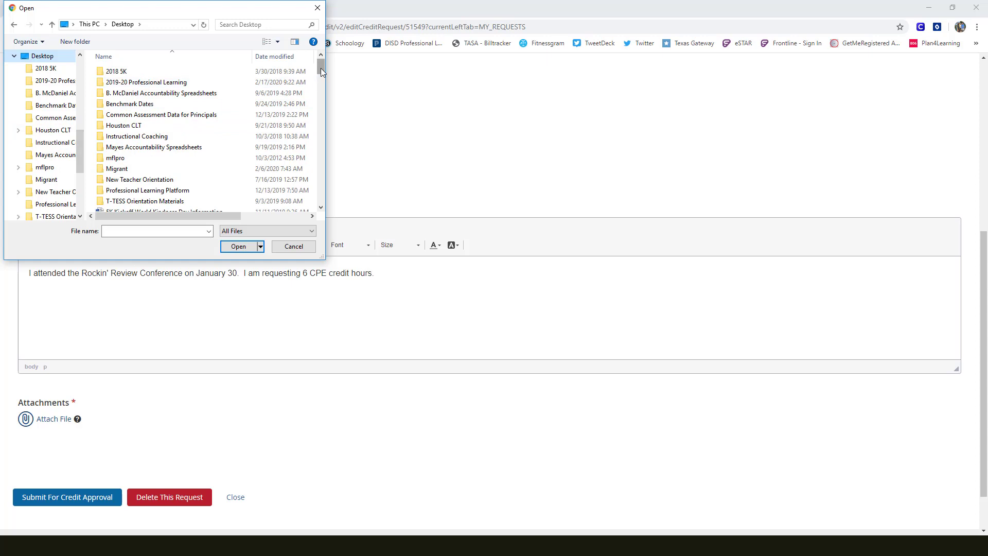
pyautogui.moveTo(320, 67); pyautogui.dragTo(297, 187)
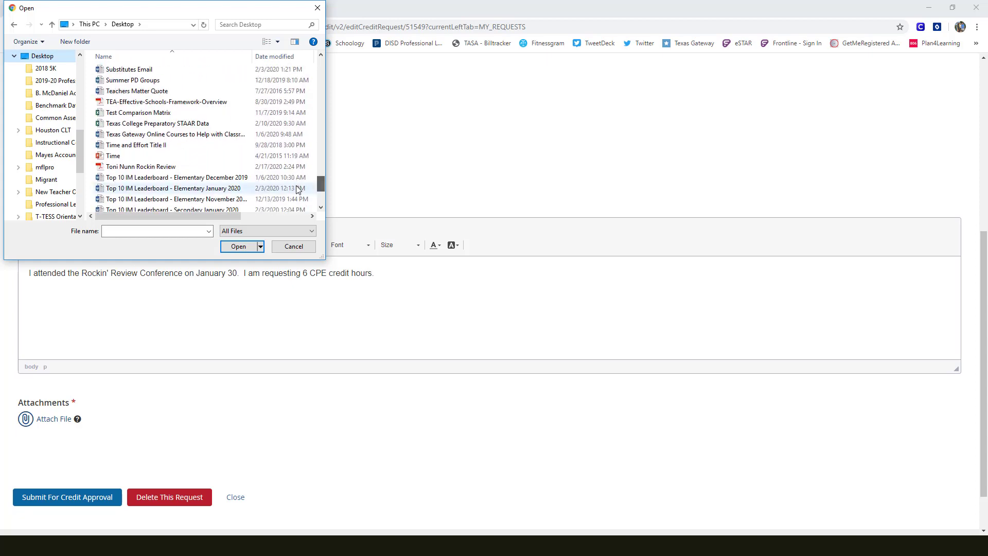
pyautogui.click(154, 166)
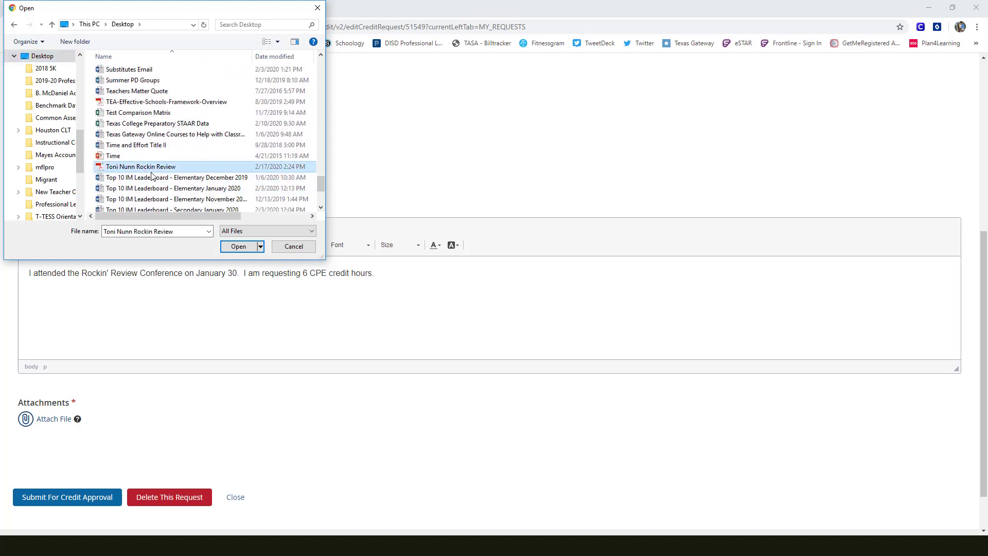
pyautogui.click(229, 249)
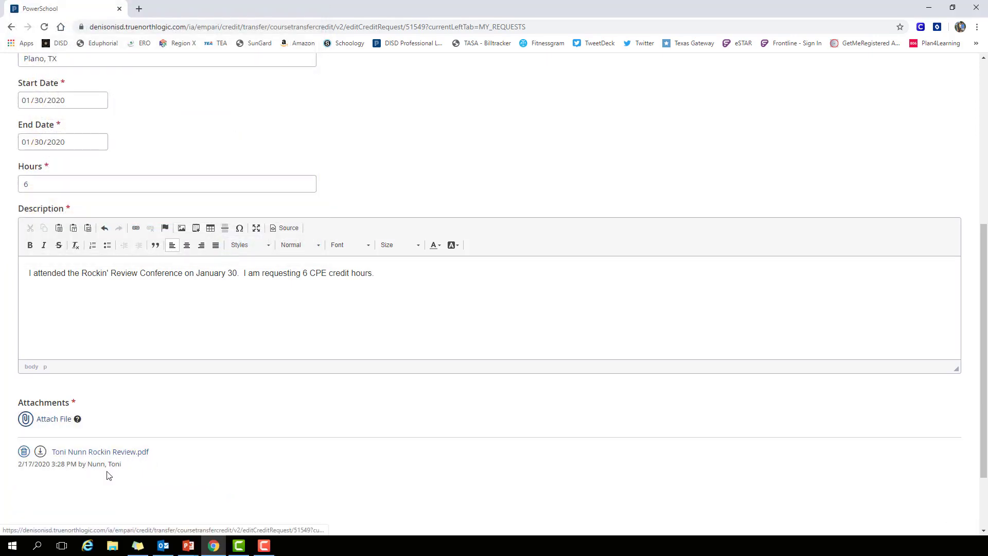
# - Submit the Rockin' Review Conference request for credit approval, leaving the note blank
pyautogui.scroll(-2, 108, 475)
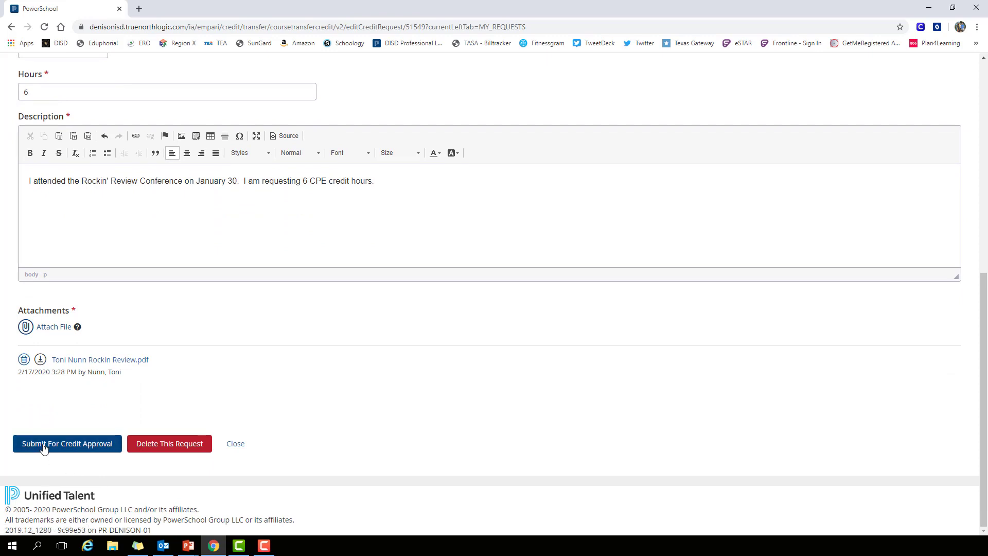
pyautogui.click(44, 446)
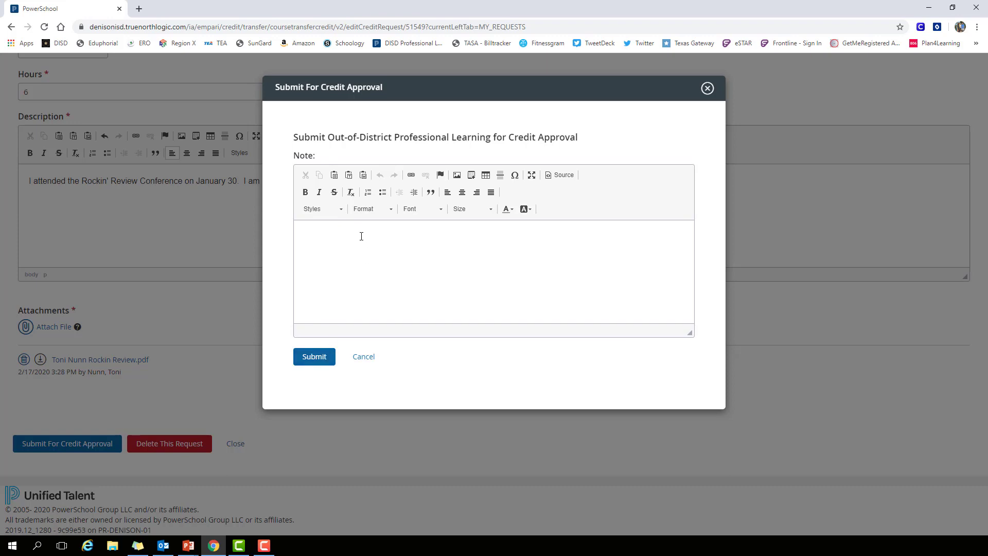
pyautogui.click(314, 358)
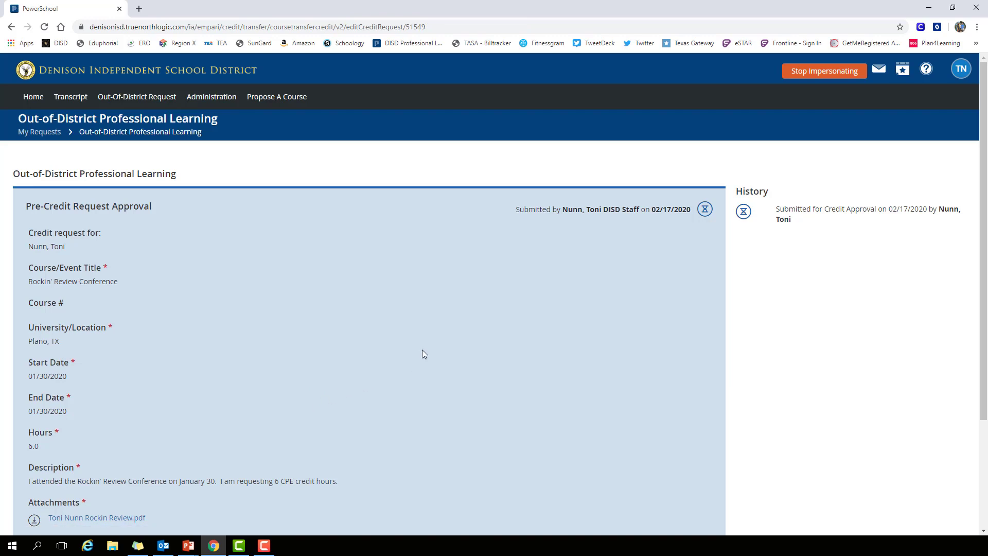
# - Review the submitted request's details and close it to return to the list of own requests
pyautogui.scroll(-2, 421, 350)
pyautogui.scroll(2, 421, 352)
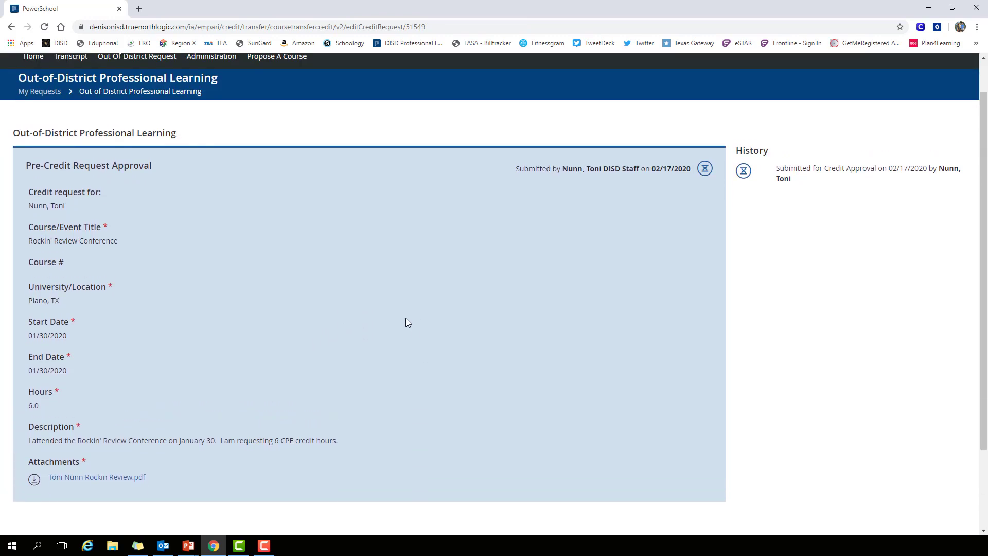
pyautogui.scroll(-2, 381, 288)
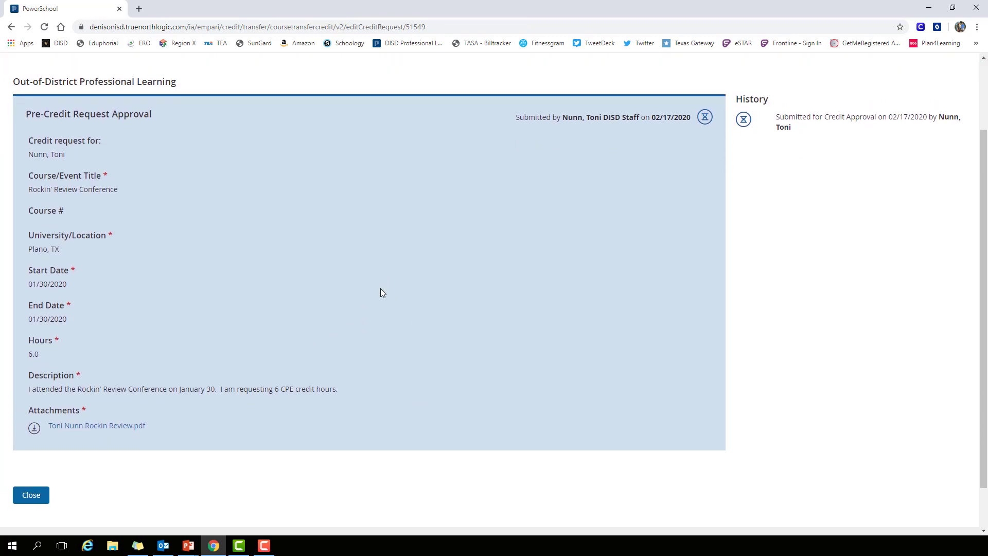
pyautogui.scroll(1, 286, 420)
pyautogui.click(31, 496)
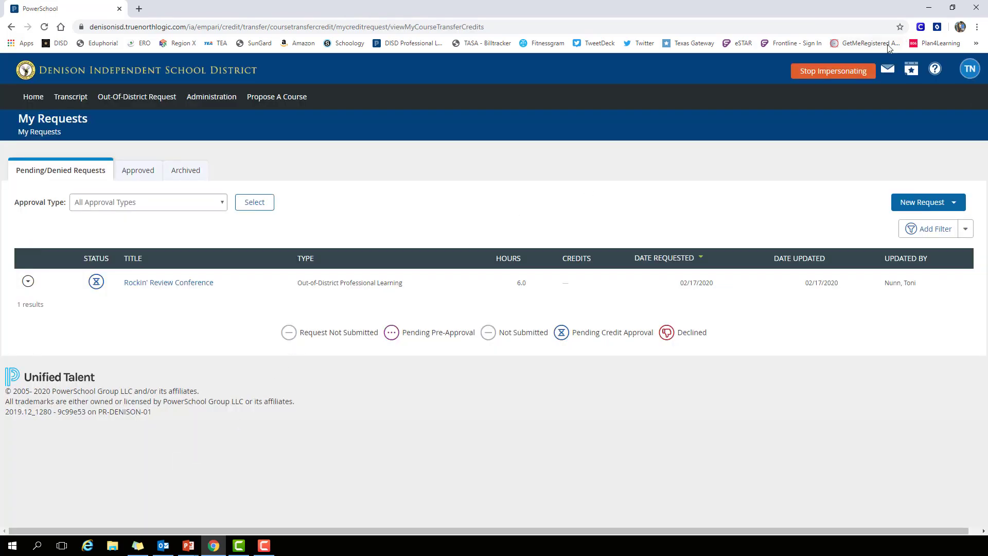
# - Stop impersonating the staff member and open the Rockin' Review Conference request from the administrator's Out-Of-District requests
pyautogui.click(838, 78)
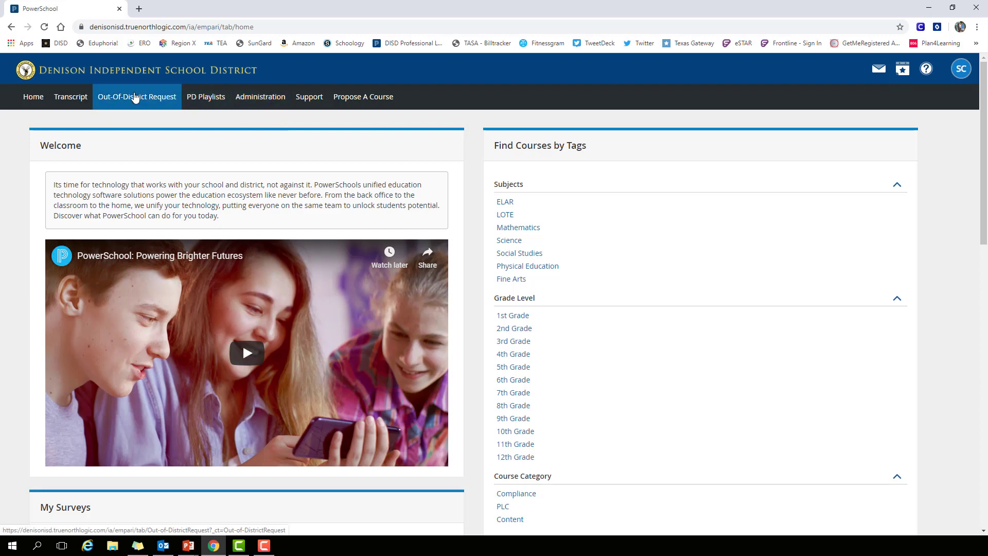
pyautogui.click(134, 98)
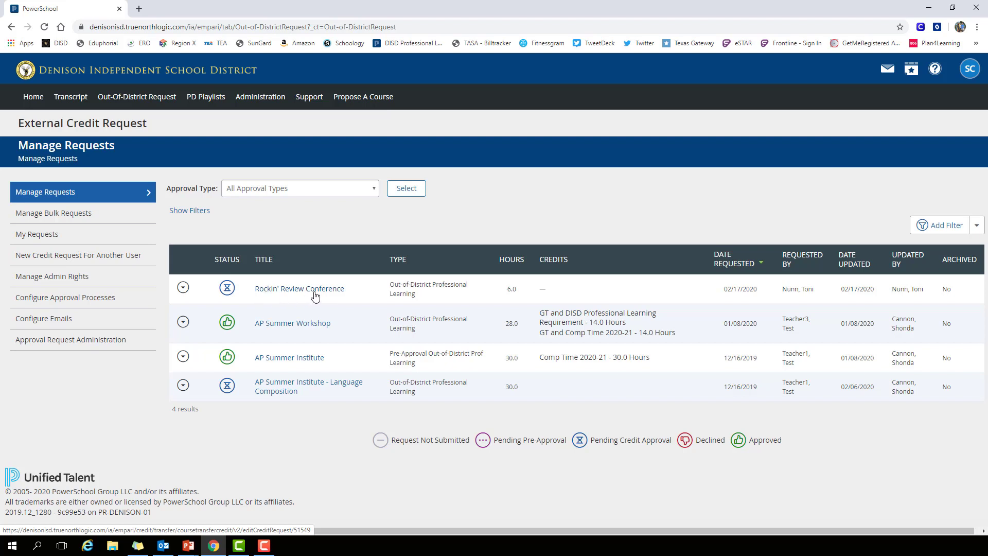
pyautogui.click(183, 288)
pyautogui.click(202, 316)
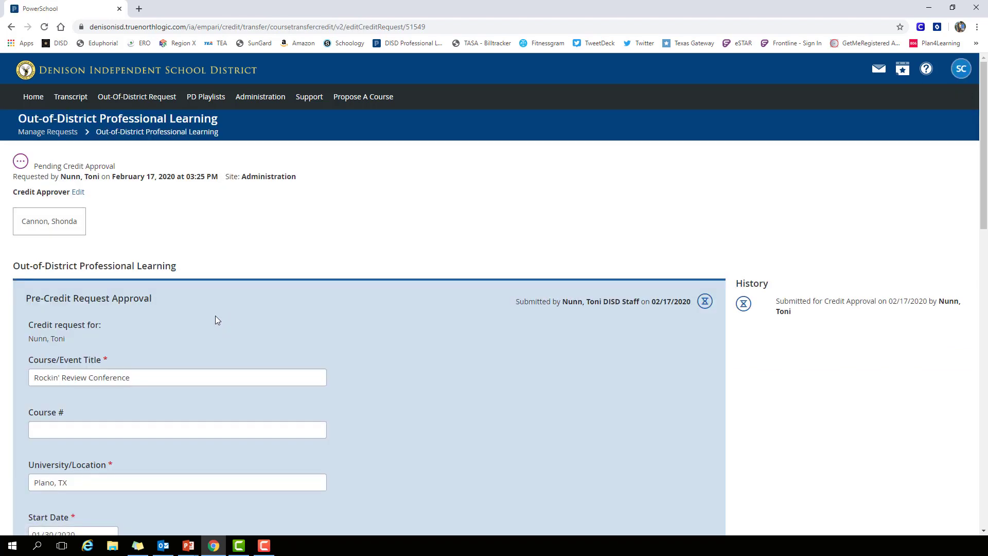
# - Examine the request's attached attendance certificate for the conference, date and hours, and close it
pyautogui.scroll(-4, 215, 318)
pyautogui.scroll(-7, 215, 323)
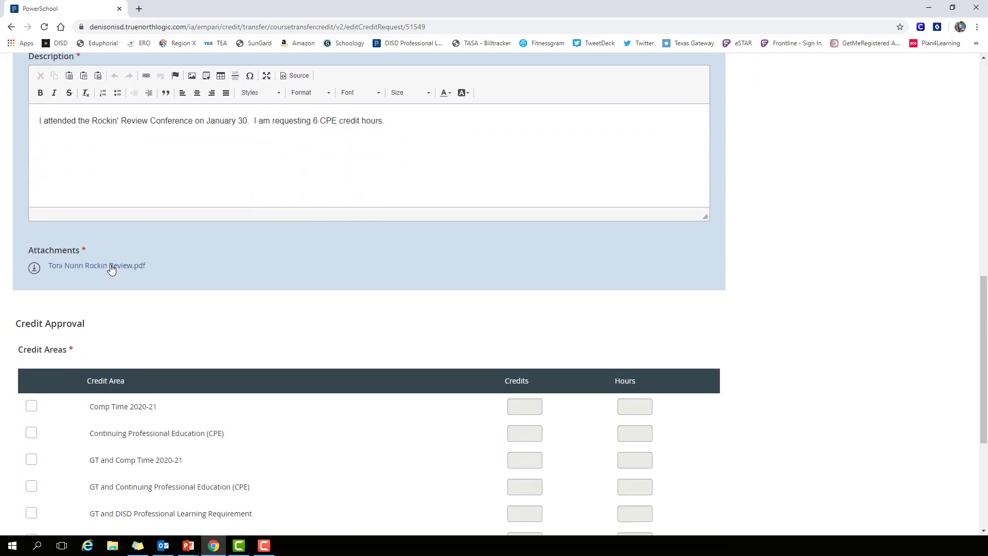
pyautogui.click(114, 267)
pyautogui.scroll(-2, 355, 288)
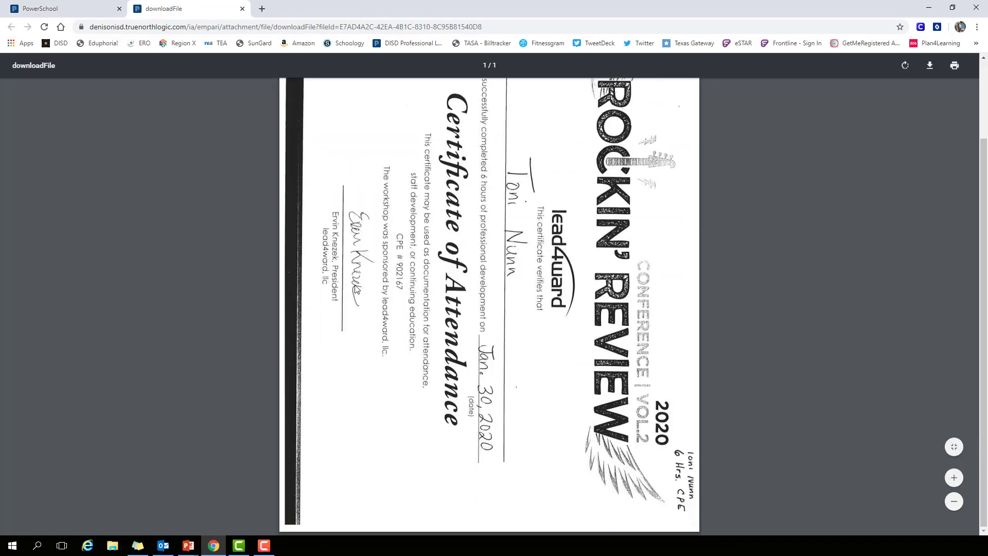
pyautogui.scroll(2, 355, 291)
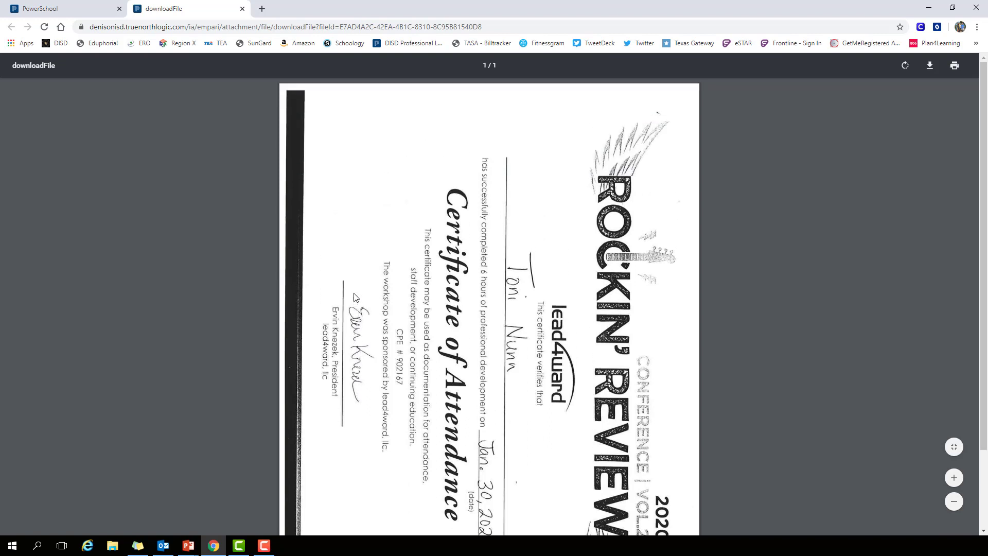
pyautogui.scroll(-2, 355, 297)
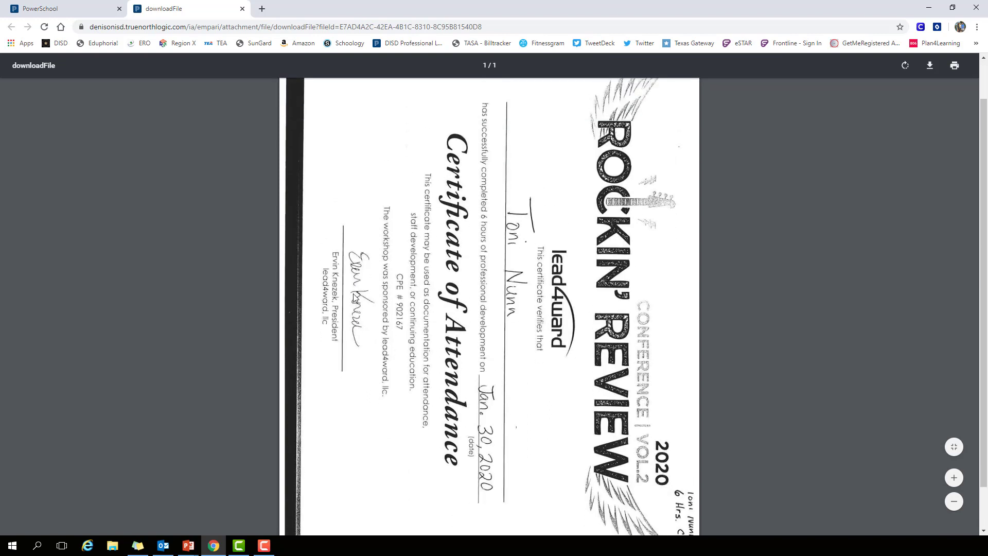
pyautogui.scroll(1, 355, 297)
pyautogui.scroll(-1, 355, 297)
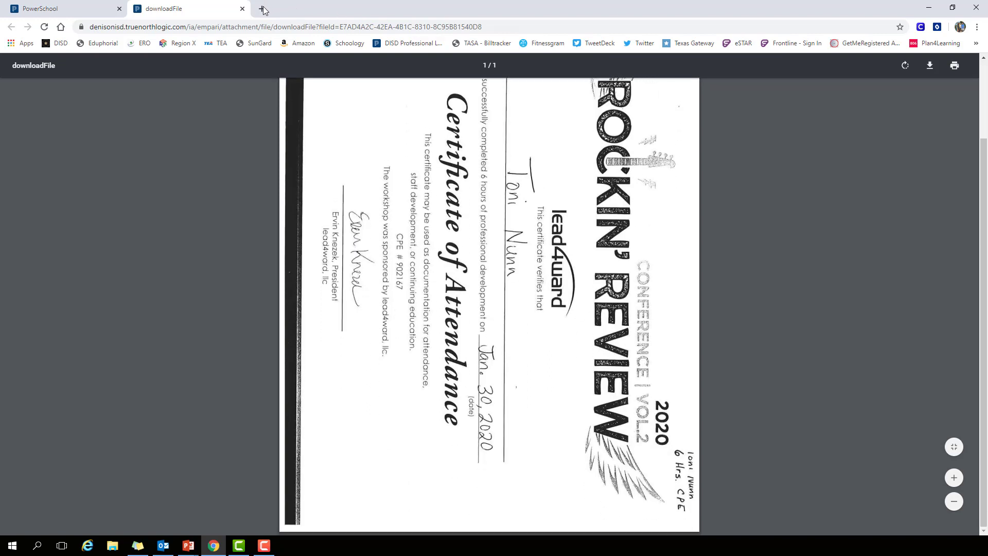
pyautogui.click(242, 9)
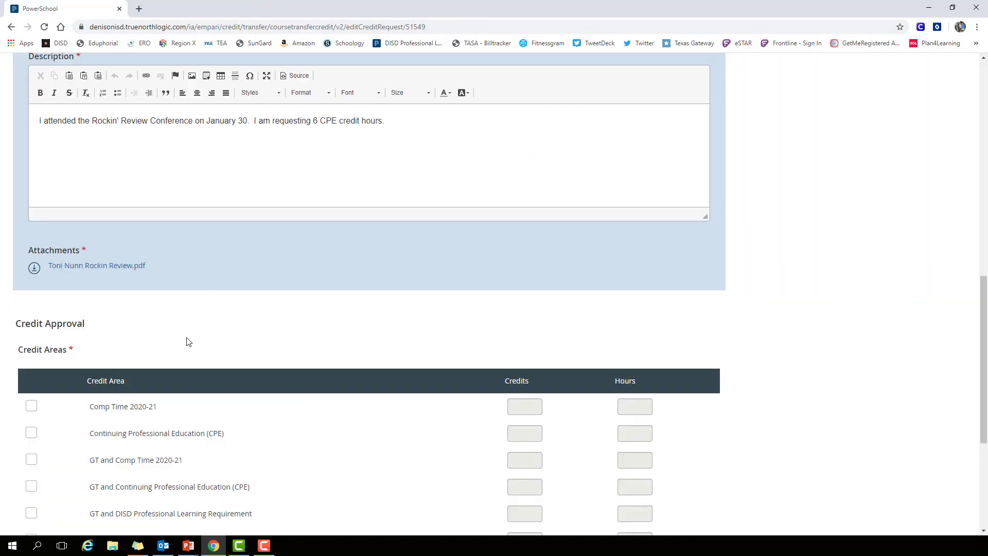
# - Select Continuing Professional Education (CPE) as the credit area and set its hours to 6
pyautogui.scroll(-1, 188, 341)
pyautogui.scroll(-1, 152, 289)
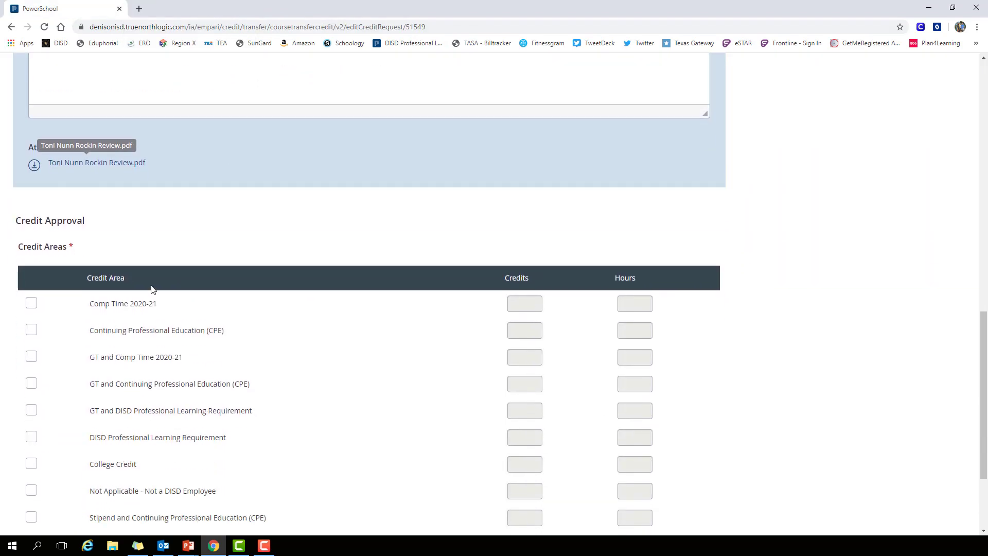
pyautogui.scroll(-1, 137, 403)
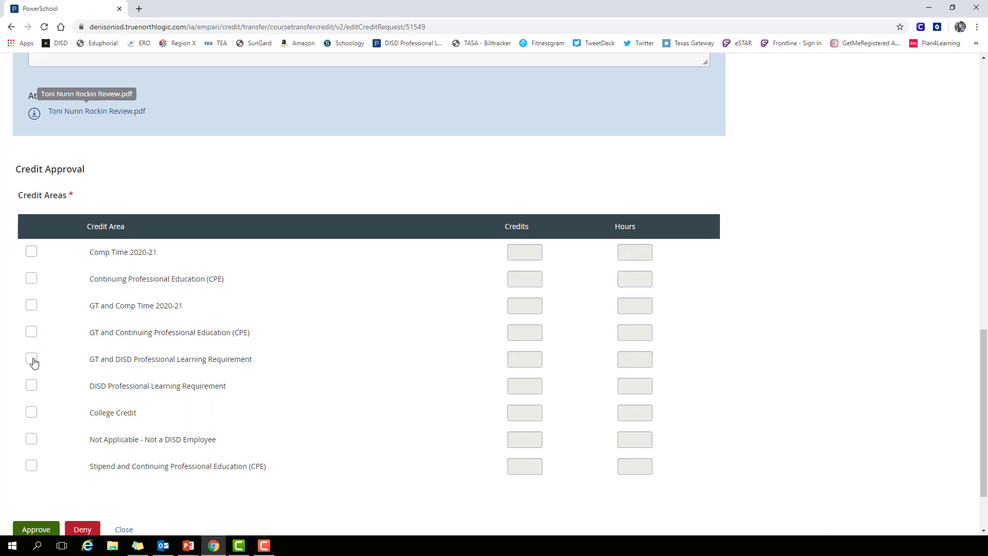
pyautogui.click(31, 278)
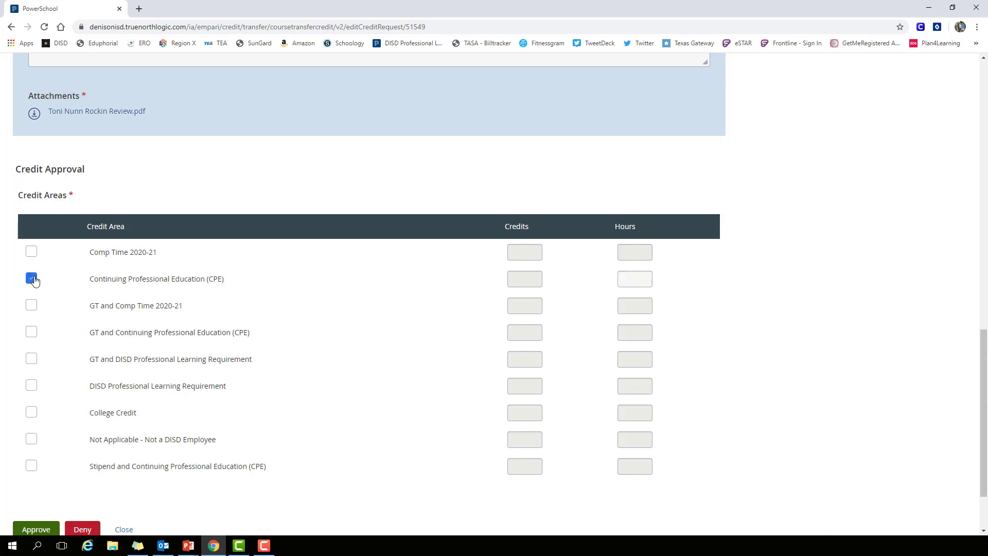
pyautogui.click(625, 279)
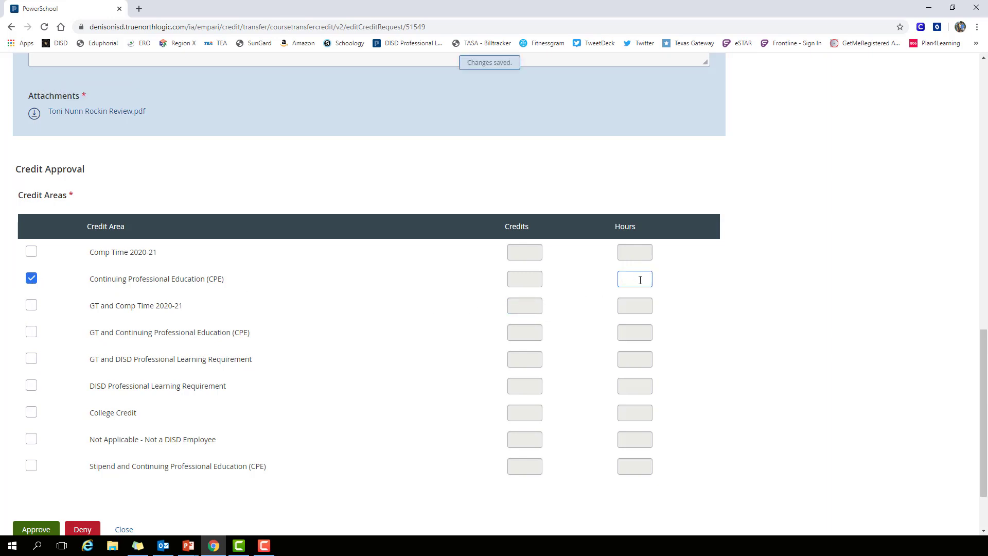
pyautogui.scroll(-2, 436, 426)
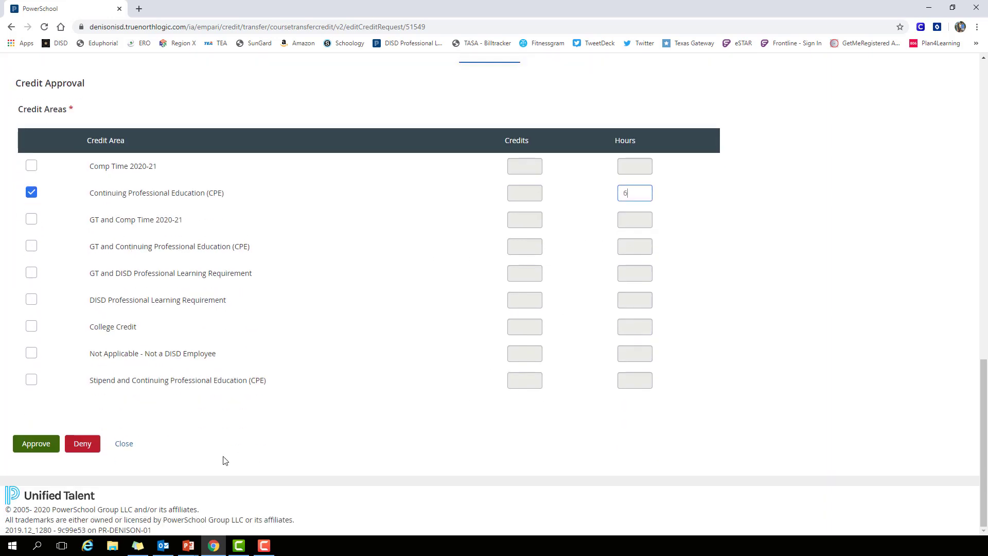
pyautogui.scroll(15, 251, 452)
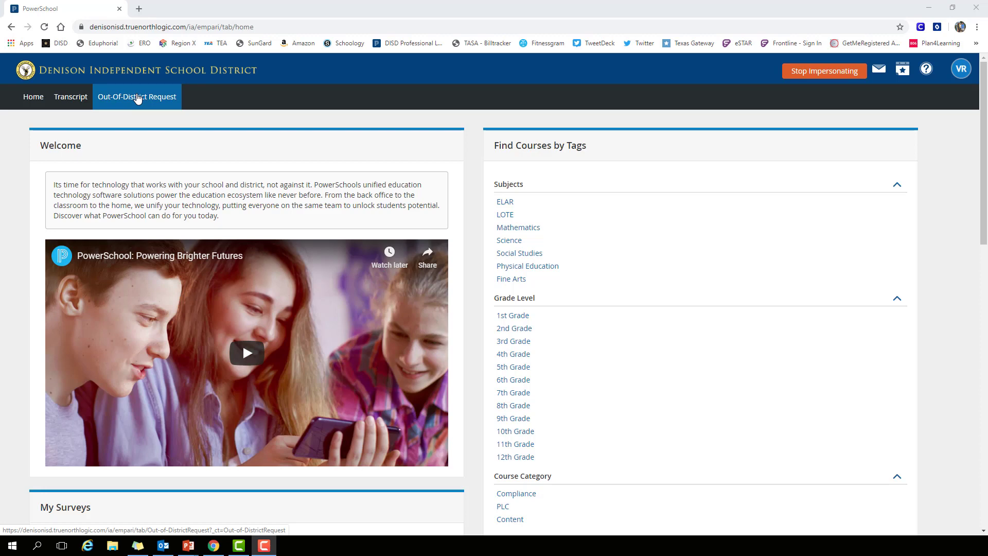
# - Create a new Out-of-District Professional Learning request from the impersonated staff member's Out-Of-District requests
pyautogui.click(138, 98)
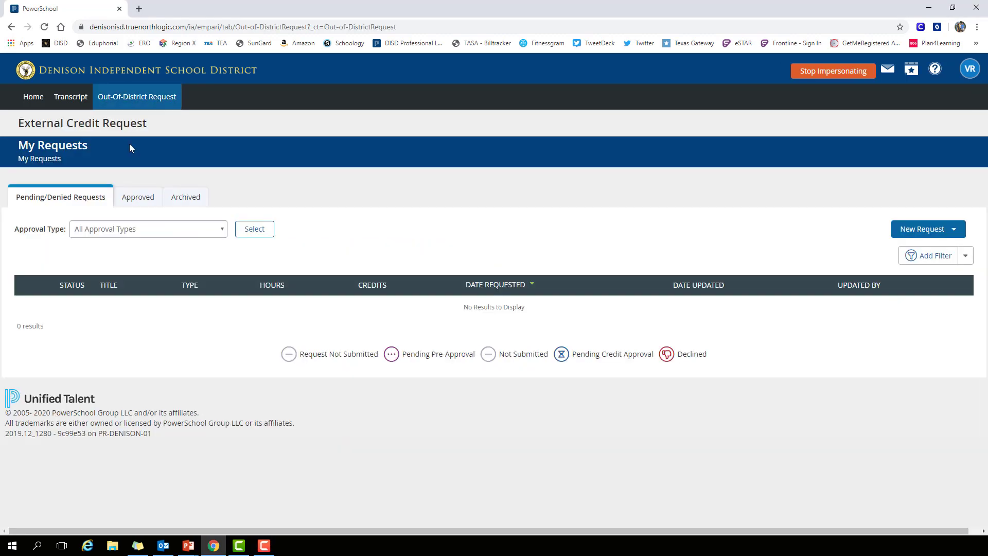
pyautogui.click(919, 233)
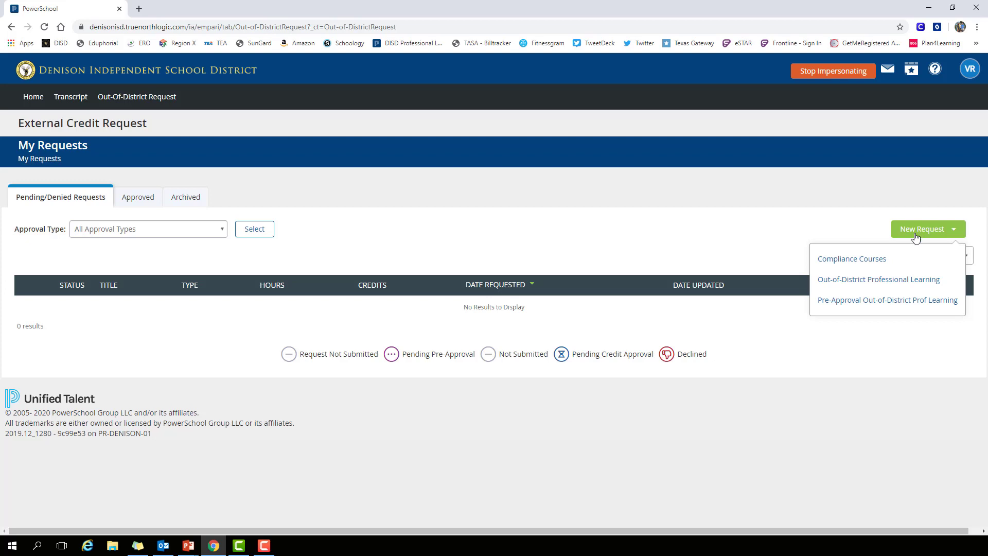
pyautogui.click(894, 284)
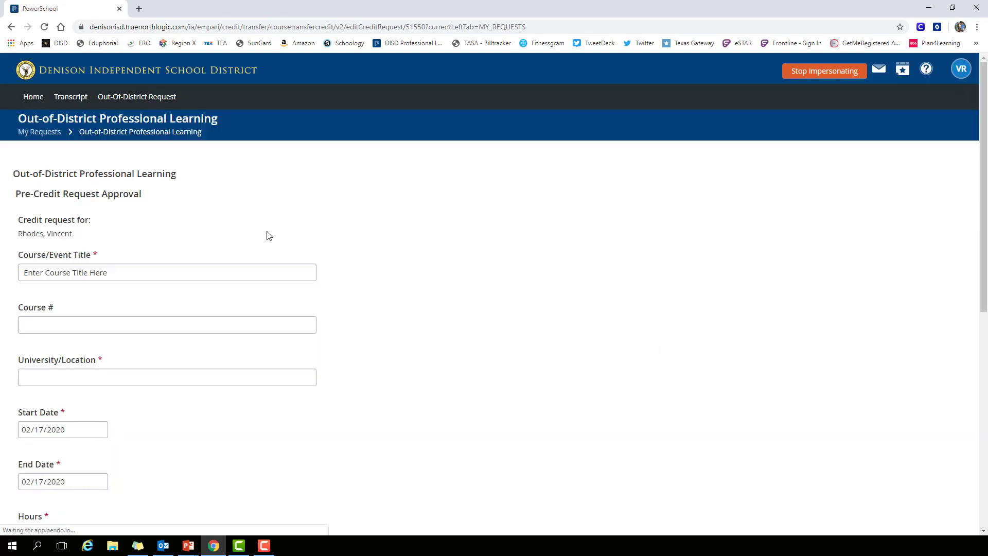
# - Enter "DFW Coaching Clinic" as the course/event title and "Dallas, TX" as the university/location
pyautogui.click(60, 271)
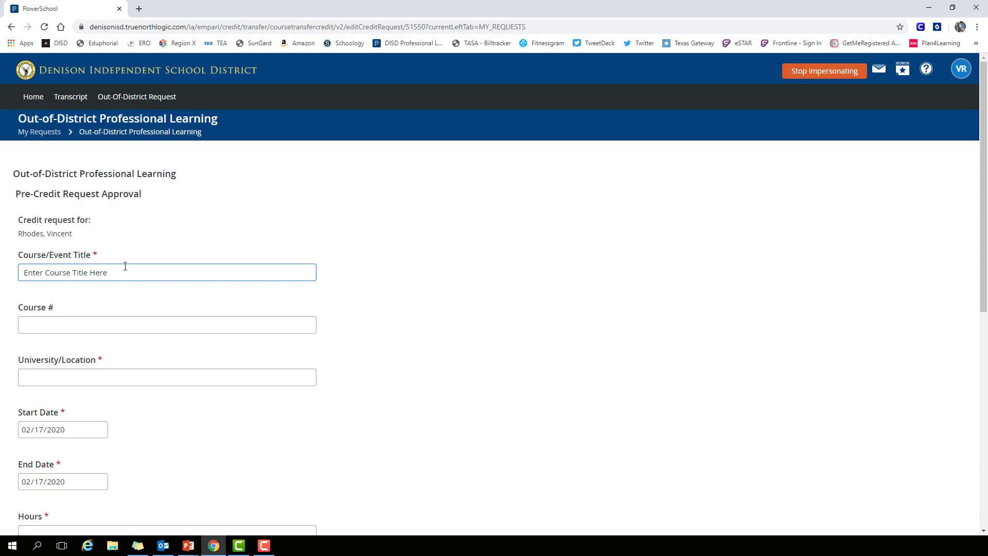
pyautogui.hotkey('ctrl', 'a')
pyautogui.write('DFW Coachin')
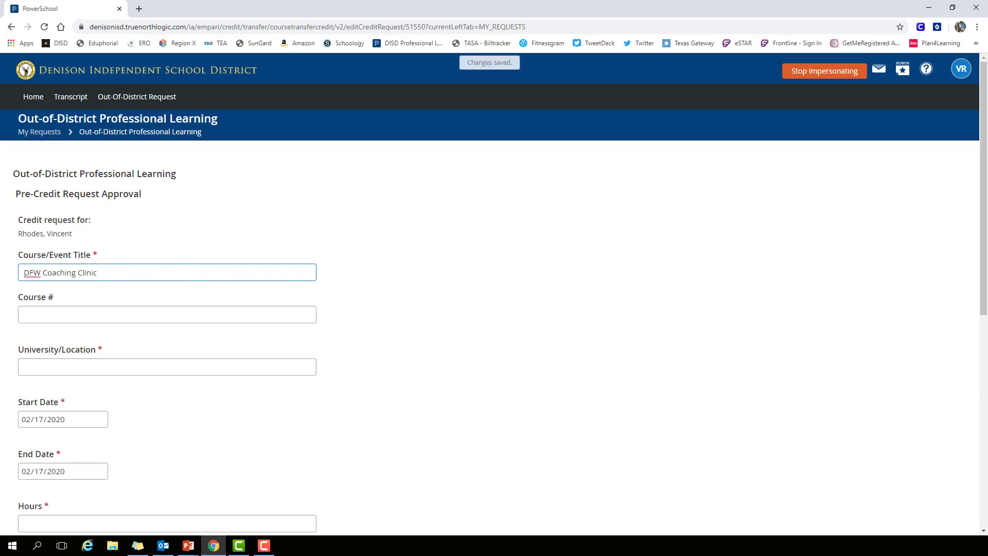
pyautogui.click(73, 369)
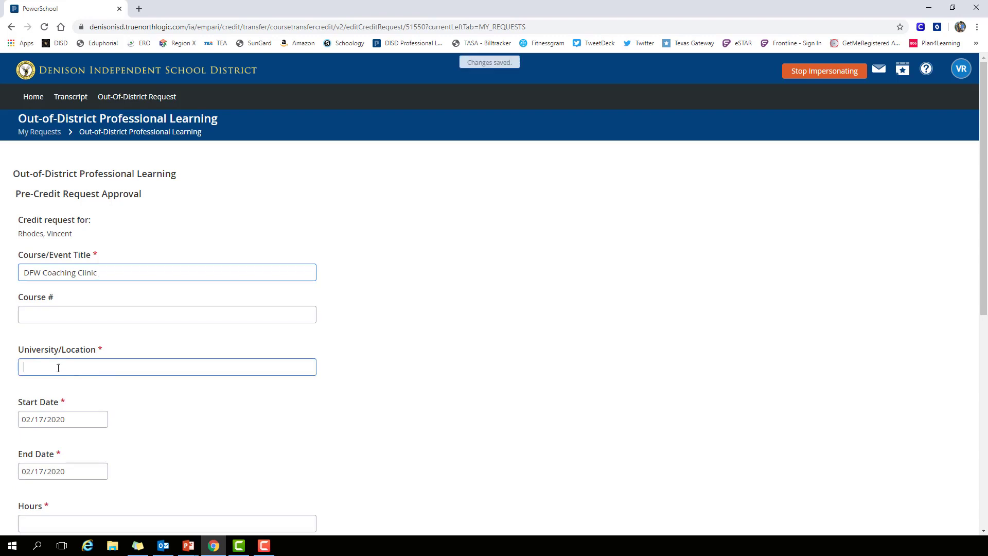
pyautogui.write('Dallas, TX')
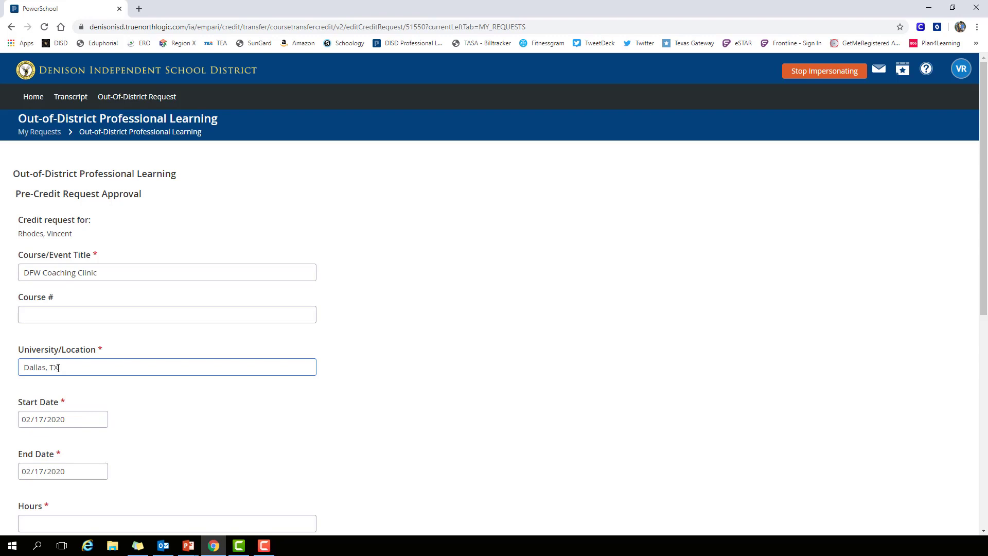
# - Set the request's start date to 01/24/2020 and its end date to 01/26/2020
pyautogui.click(101, 409)
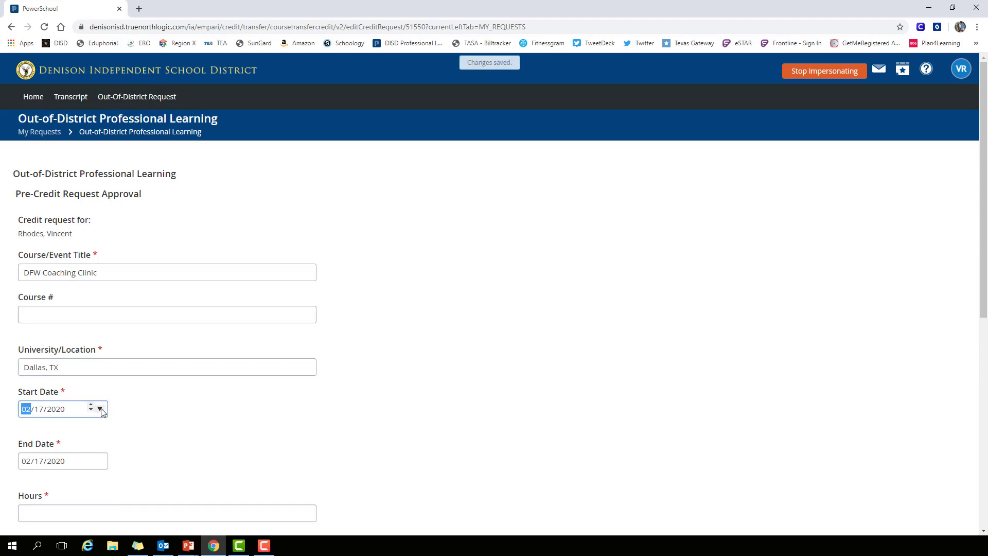
pyautogui.click(112, 430)
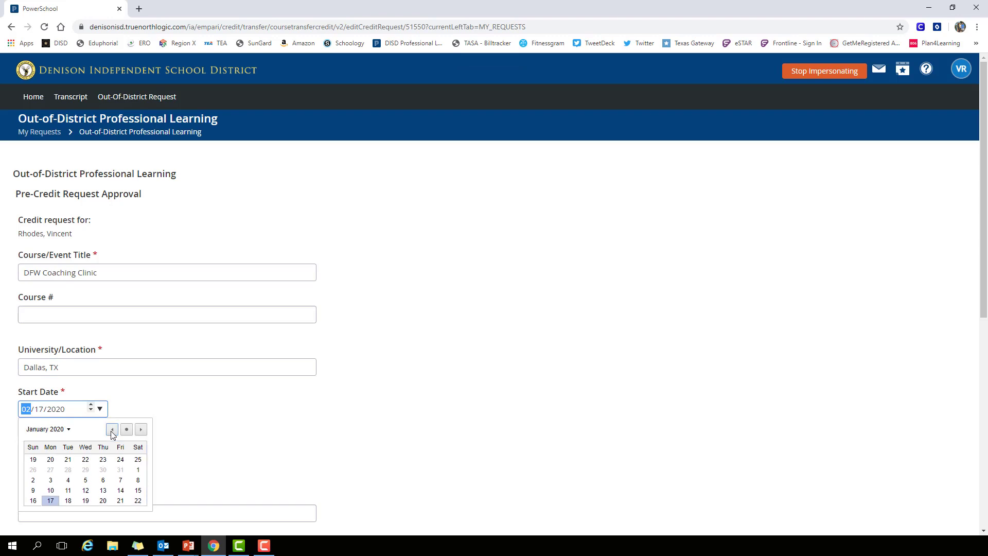
pyautogui.click(120, 489)
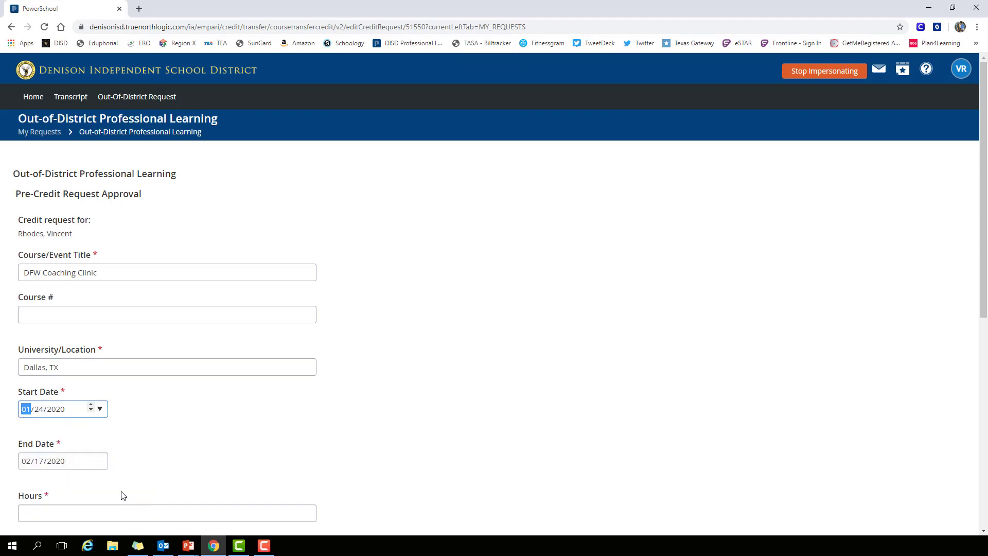
pyautogui.click(100, 462)
pyautogui.click(91, 446)
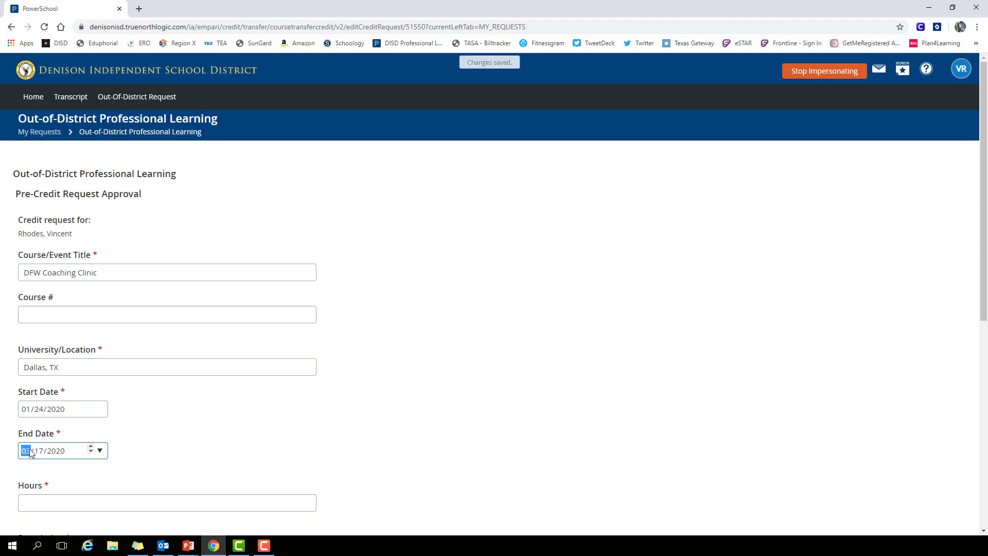
pyautogui.write('01/')
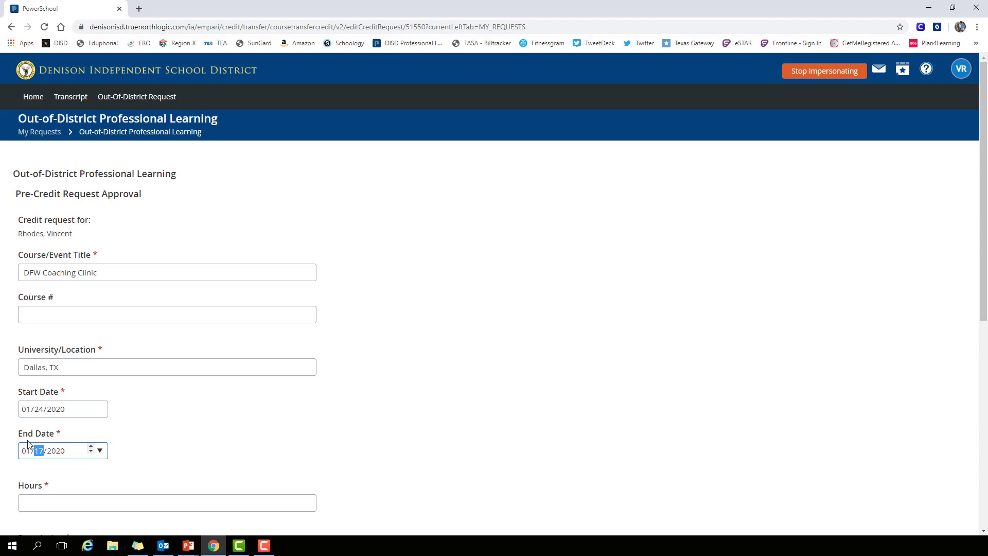
pyautogui.write('26')
# - Close the coaching clinic PDF and set the request's hours to 7
pyautogui.click(30, 506)
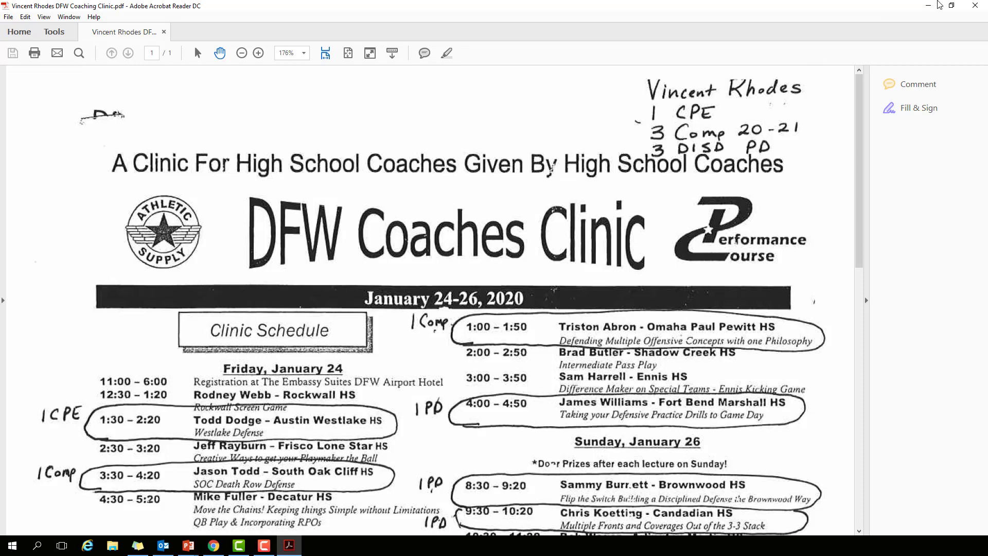
pyautogui.click(974, 6)
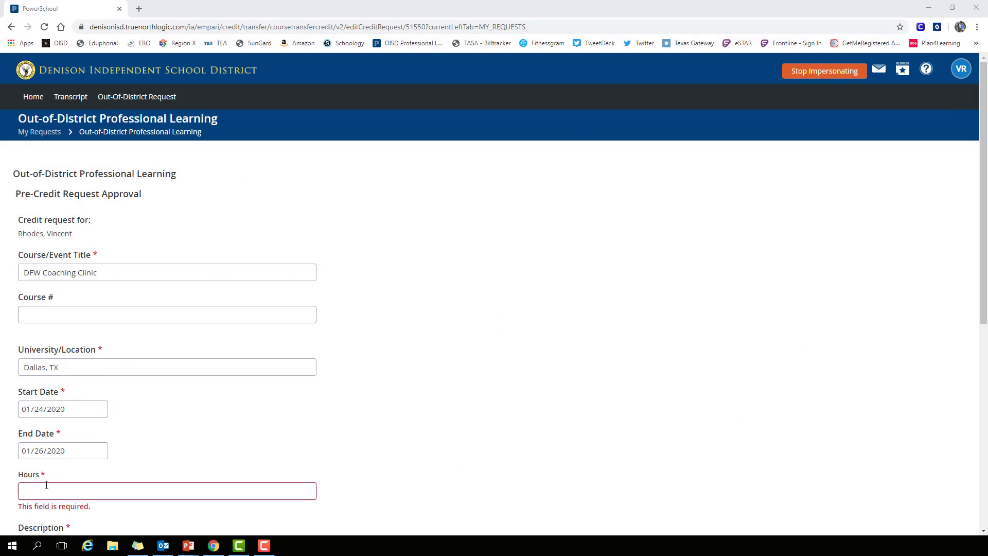
pyautogui.click(46, 495)
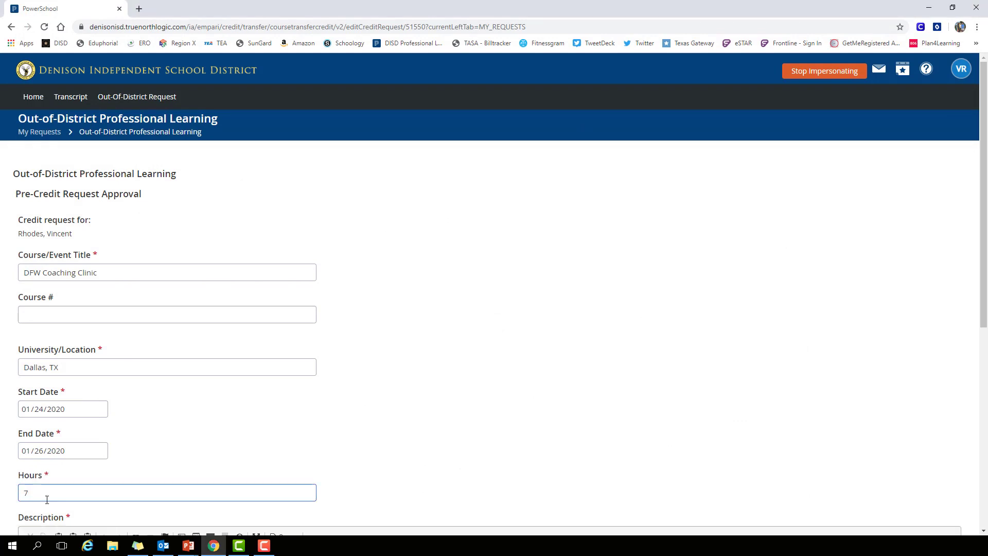
# - Enter the description "I attended the DFW Coaching Clinic. My certificate is attached."
pyautogui.scroll(-3, 75, 515)
pyautogui.click(51, 425)
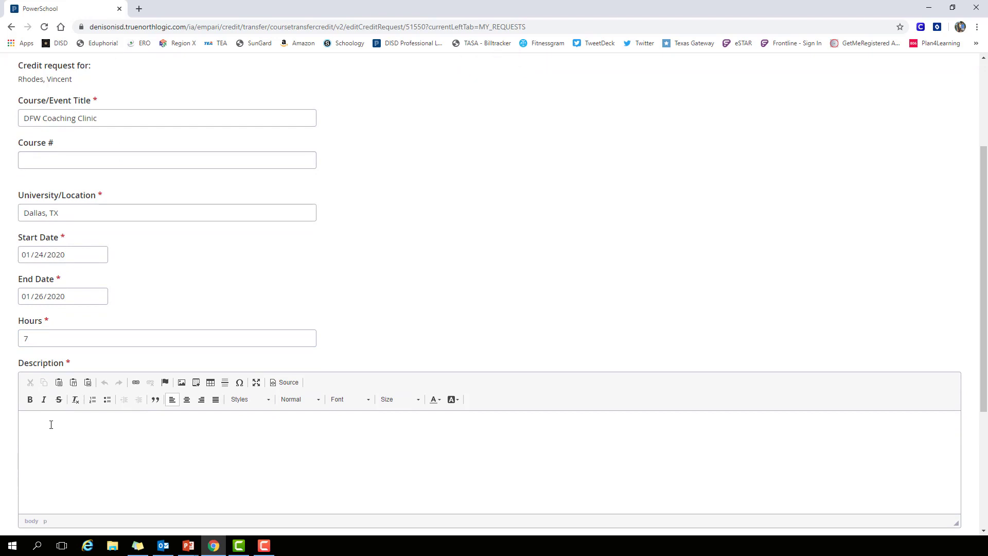
pyautogui.write('I attended the ')
pyautogui.write('DFW Coachings')
pyautogui.write('clin')
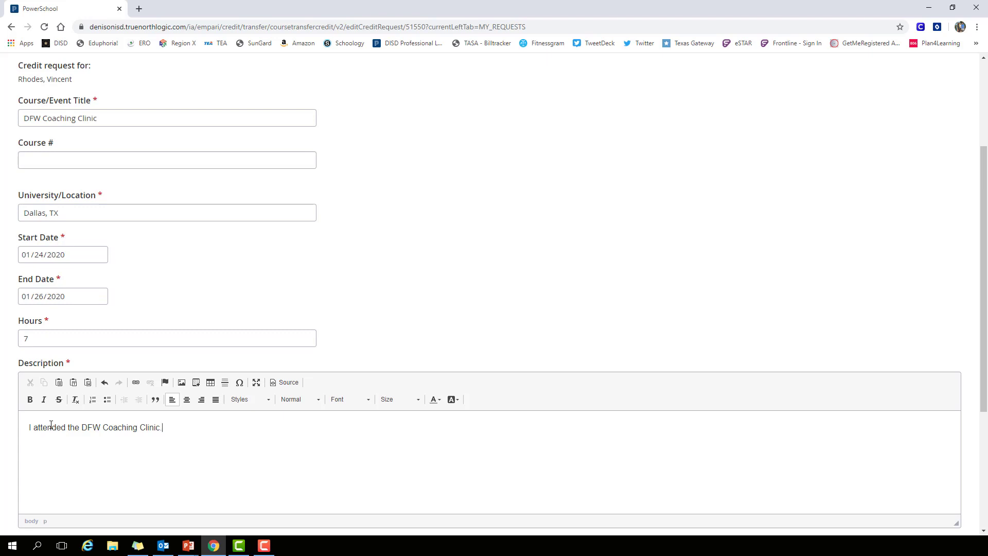
pyautogui.write('ic.  My certific')
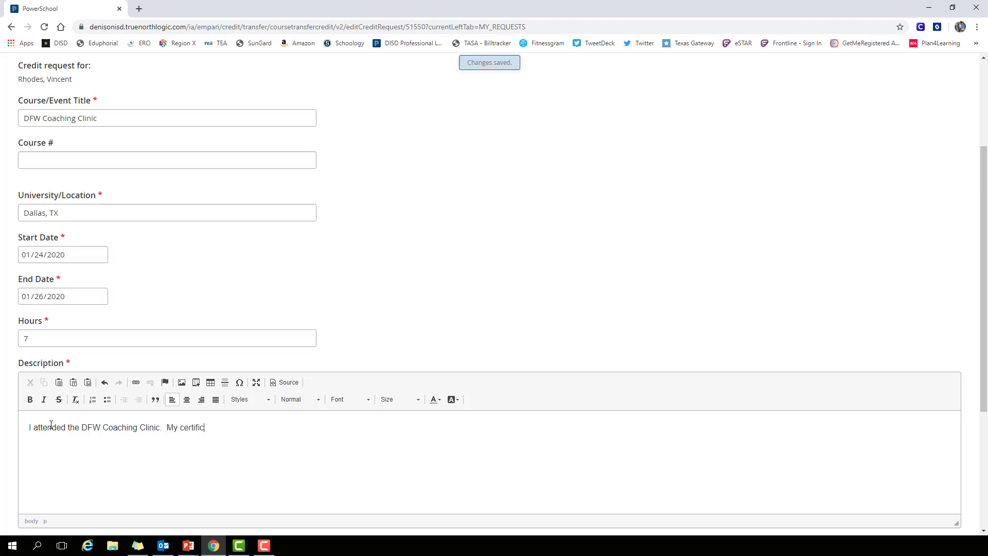
pyautogui.write('ate is attached.')
# - Attach the staff member's DFW Coaching Clinic PDF from the Desktop to the request
pyautogui.scroll(-4, 32, 440)
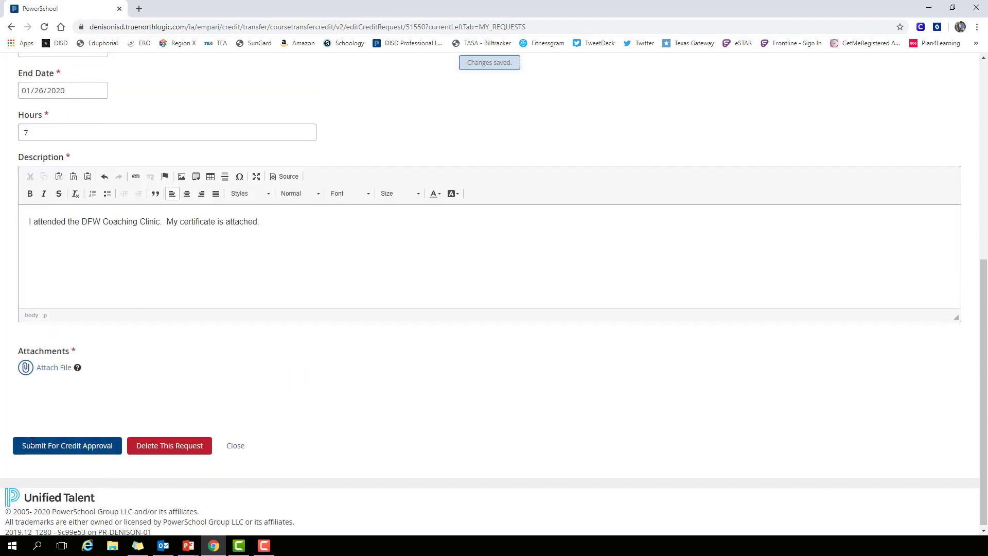
pyautogui.click(47, 369)
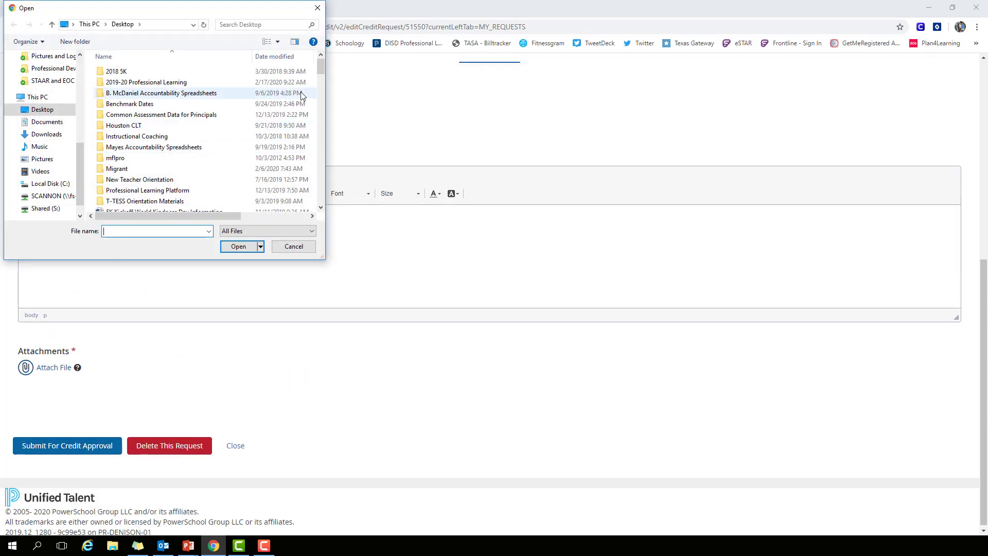
pyautogui.moveTo(319, 69); pyautogui.dragTo(311, 203)
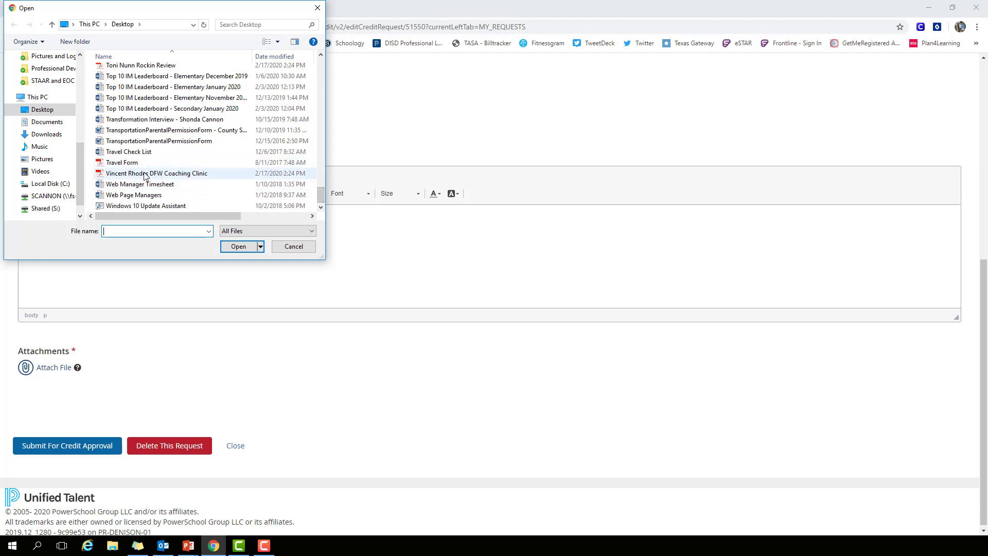
pyautogui.click(222, 174)
pyautogui.click(237, 246)
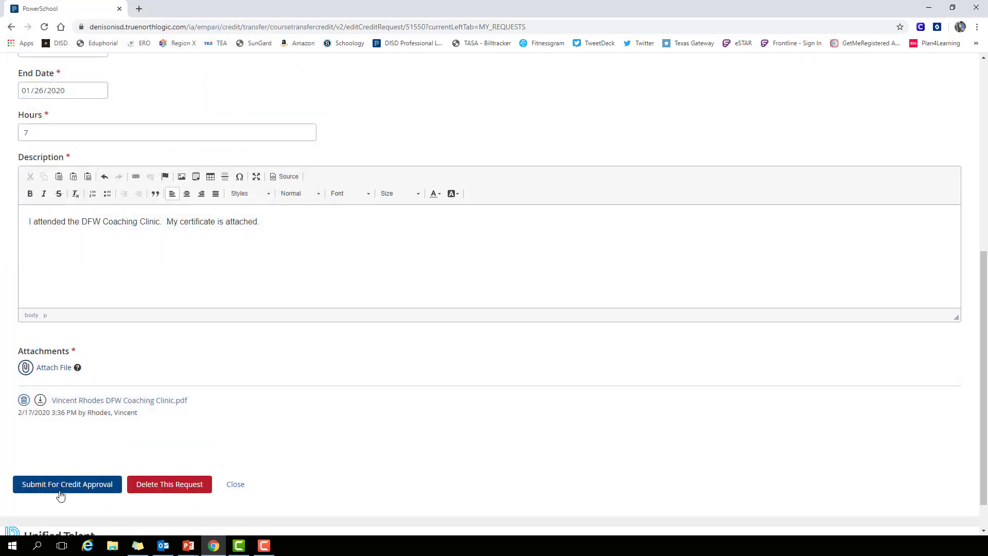
# - Submit the request for credit approval without a note and close it
pyautogui.scroll(-1, 64, 483)
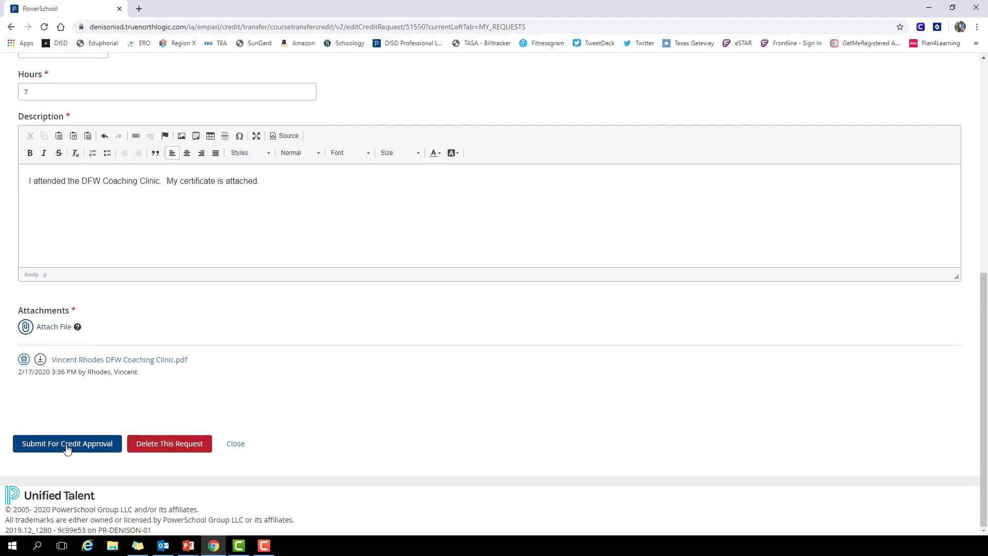
pyautogui.click(67, 445)
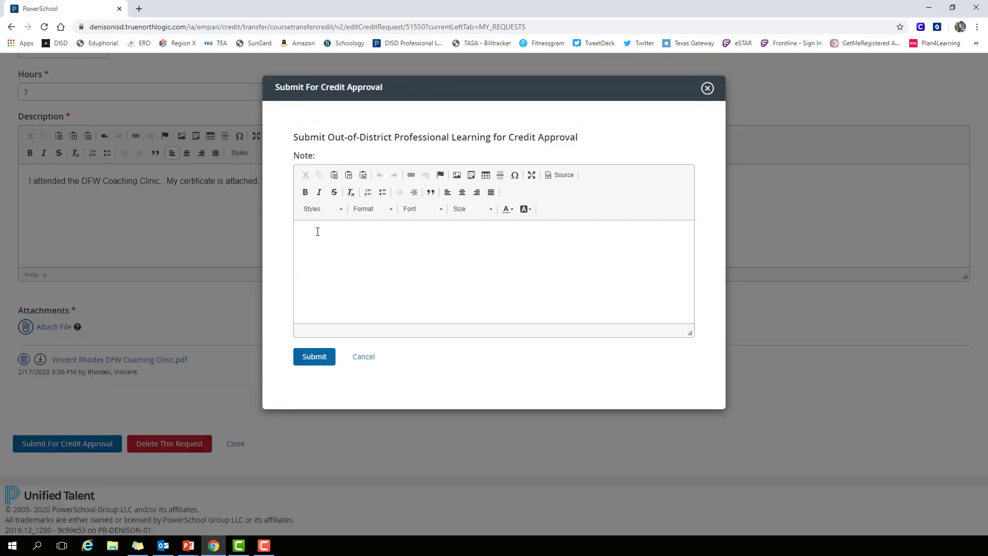
pyautogui.click(308, 356)
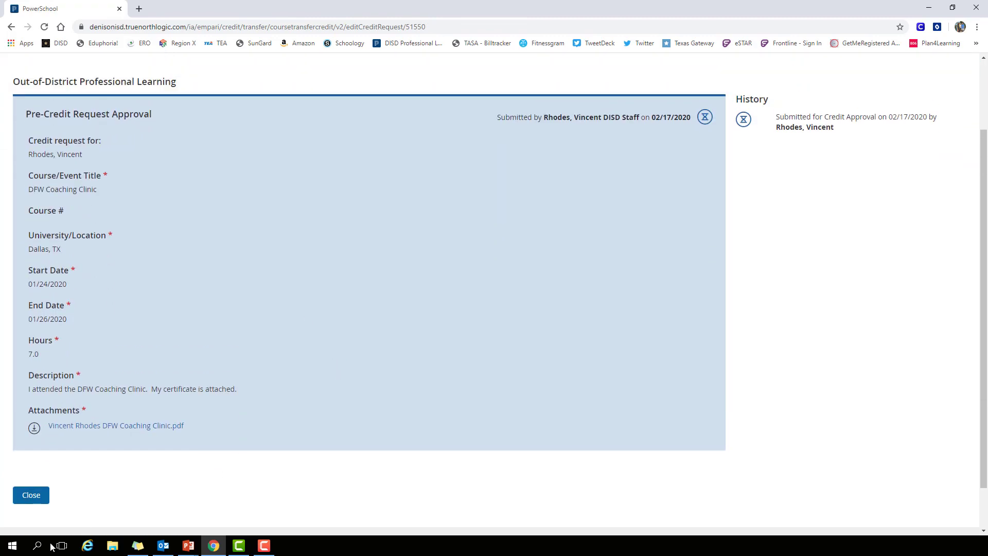
pyautogui.click(36, 495)
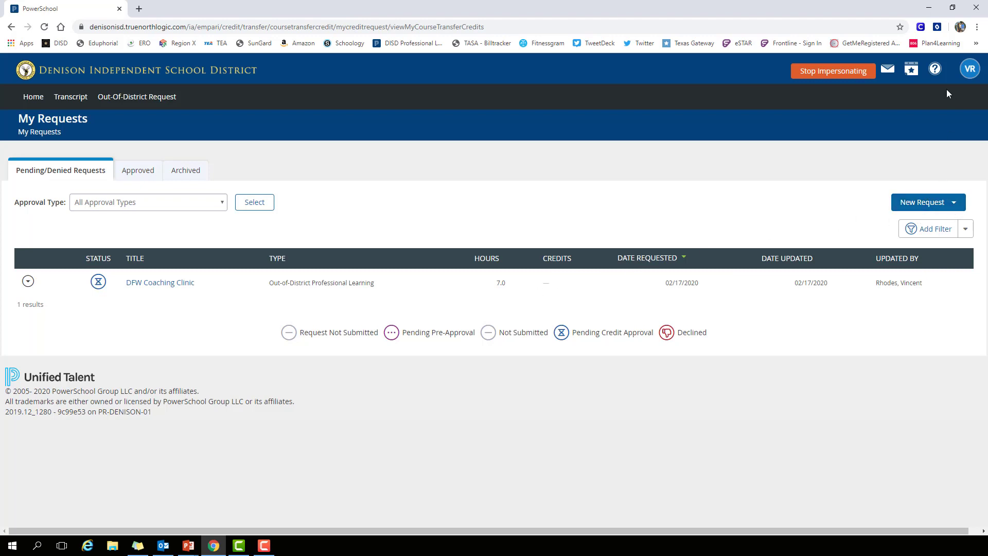
# - Stop impersonating the staff member and open the DFW Coaching Clinic request from the managed Out-Of-District requests
pyautogui.click(842, 76)
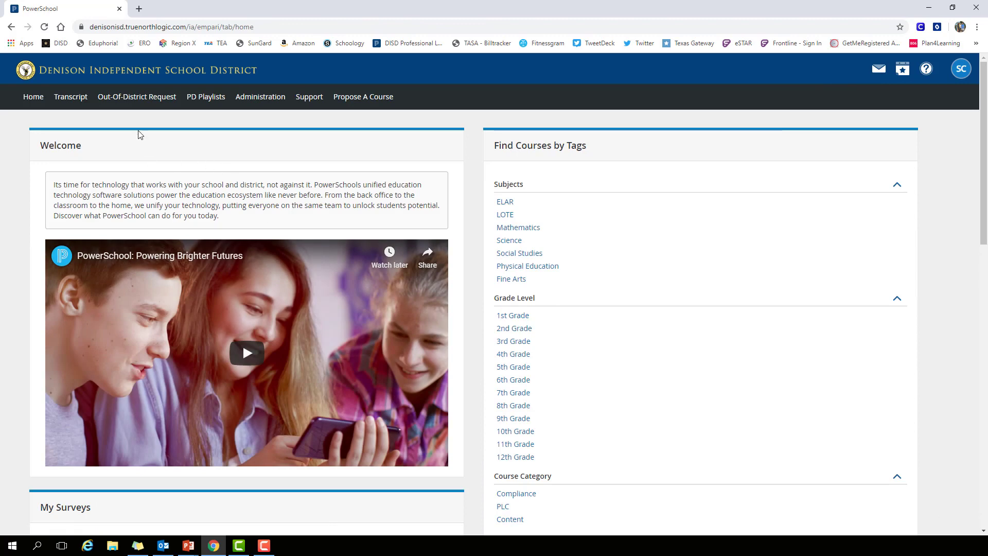
pyautogui.click(126, 98)
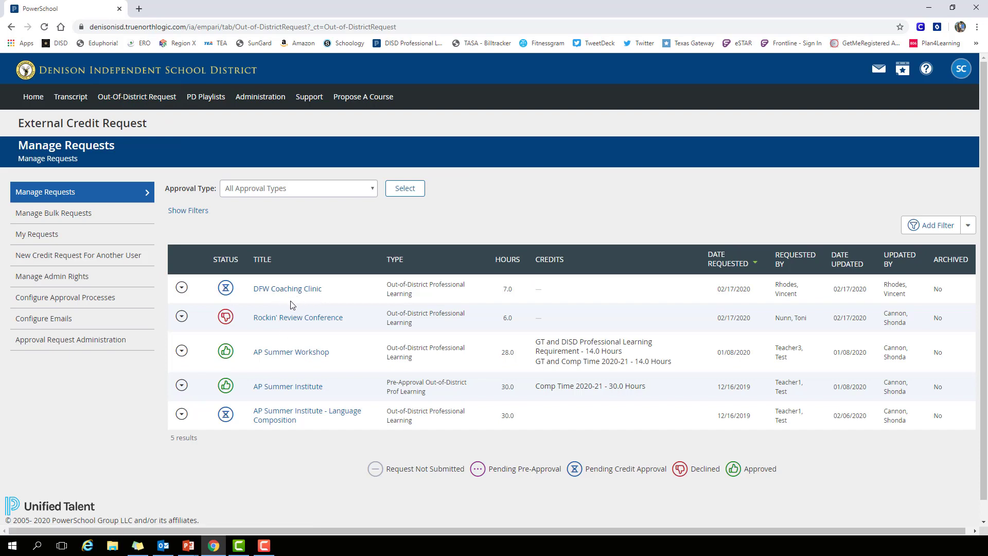
pyautogui.click(183, 289)
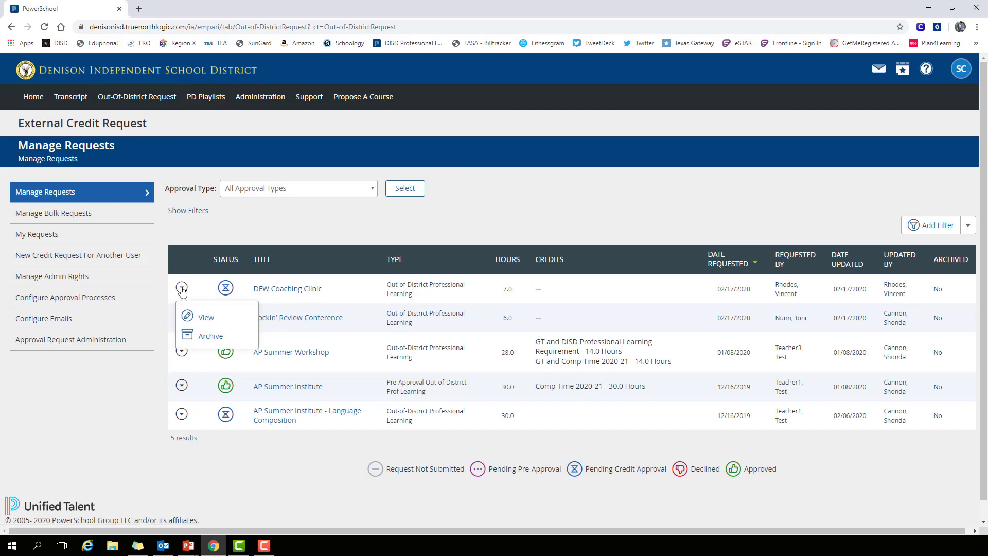
pyautogui.click(205, 318)
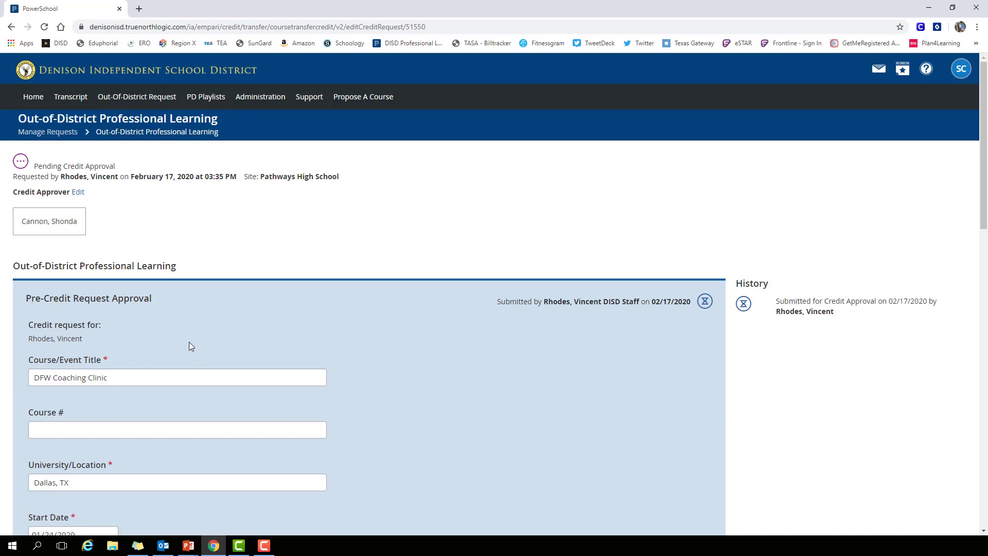
# - Examine the request's details and its attached clinic schedule for the hours per credit area, and close the attachment
pyautogui.scroll(-2, 188, 338)
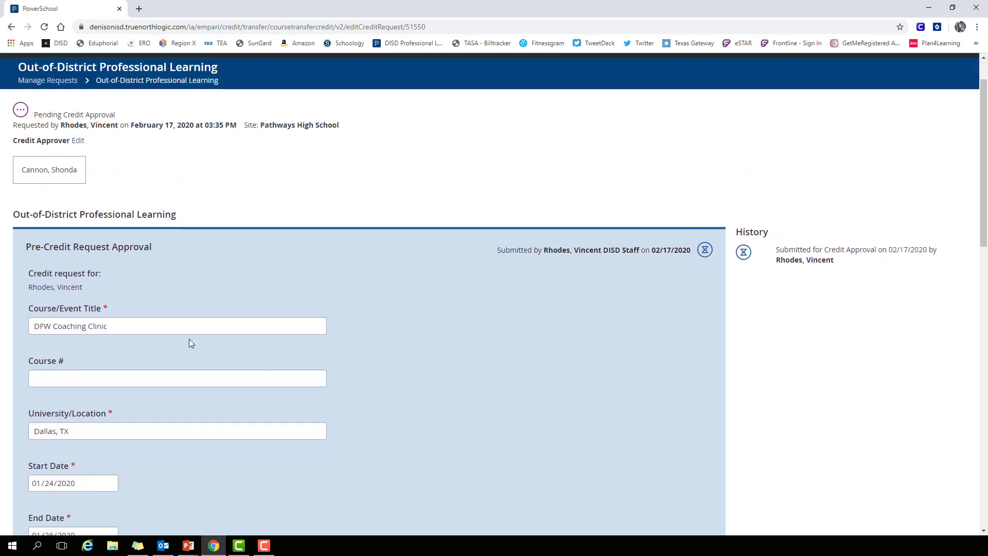
pyautogui.scroll(-3, 189, 343)
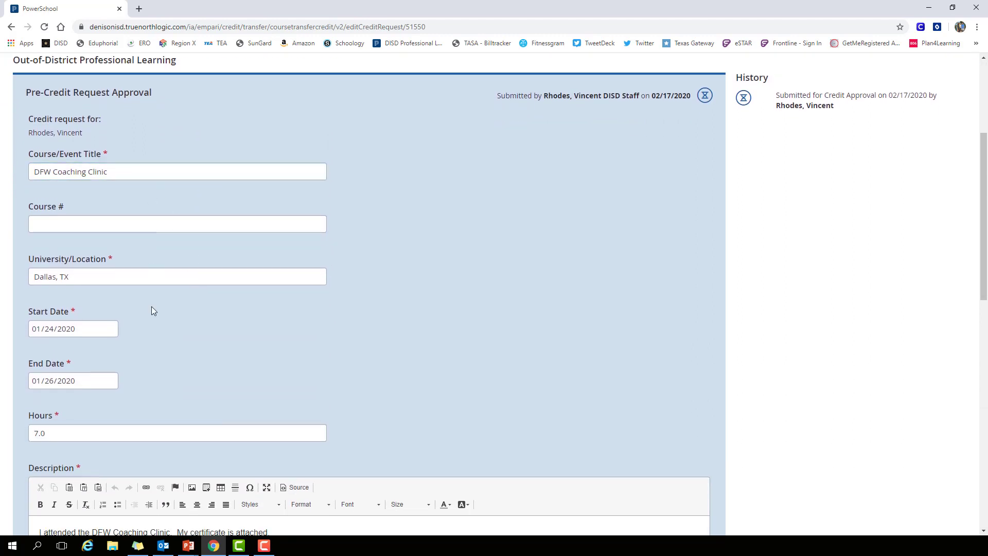
pyautogui.scroll(-5, 149, 309)
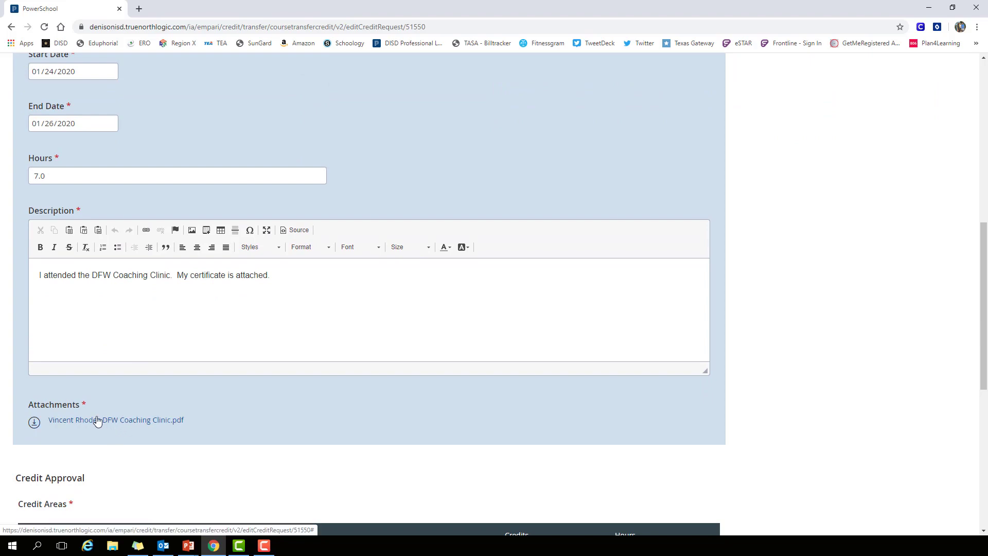
pyautogui.click(98, 421)
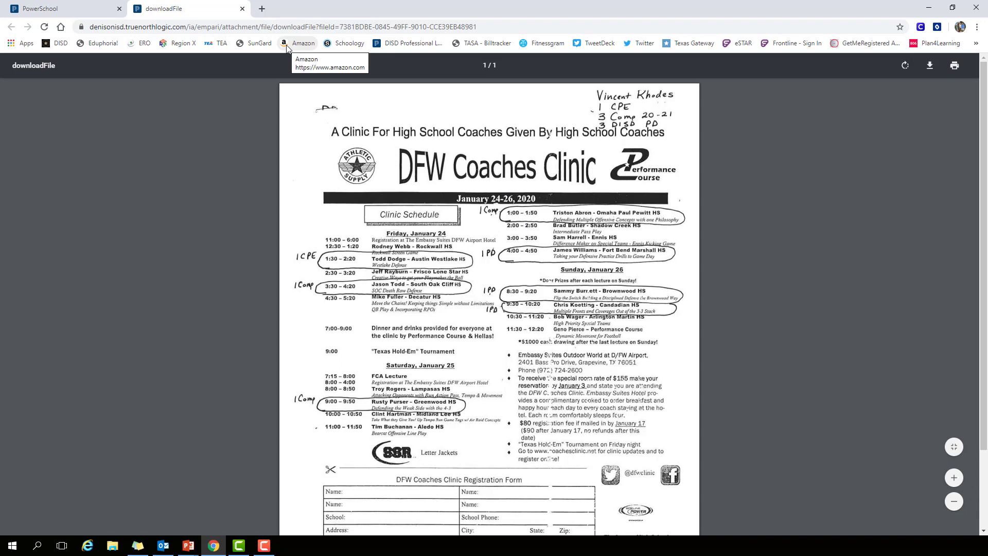
pyautogui.click(242, 9)
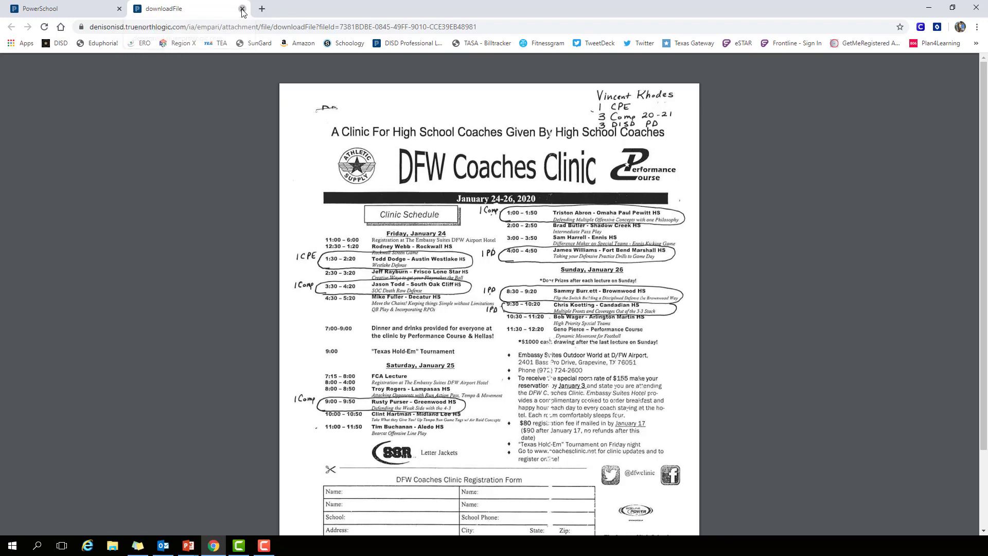
# - Select the credit areas Comp Time 2020-21 with 3 hours and Continuing Professional Education (CPE) with 1 hour
pyautogui.scroll(-5, 118, 391)
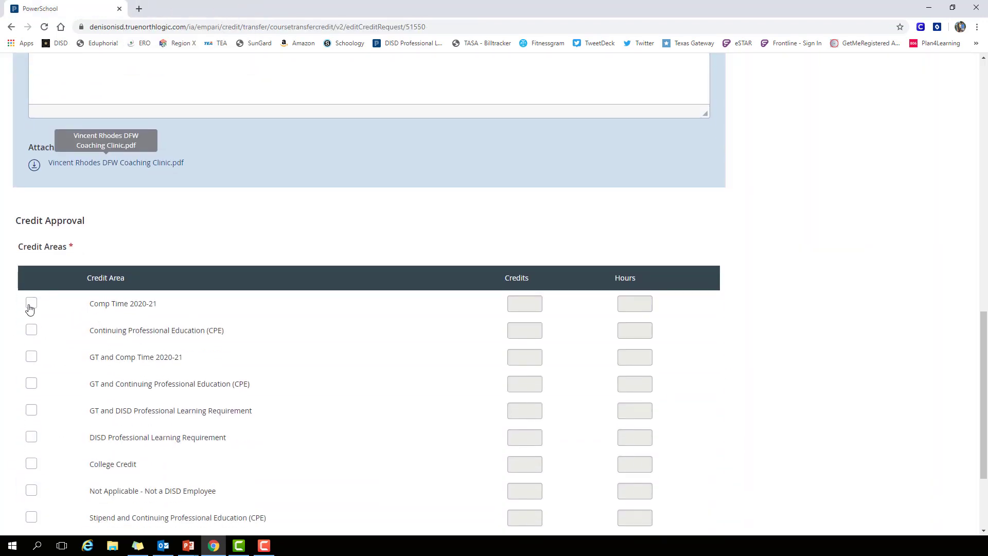
pyautogui.click(30, 304)
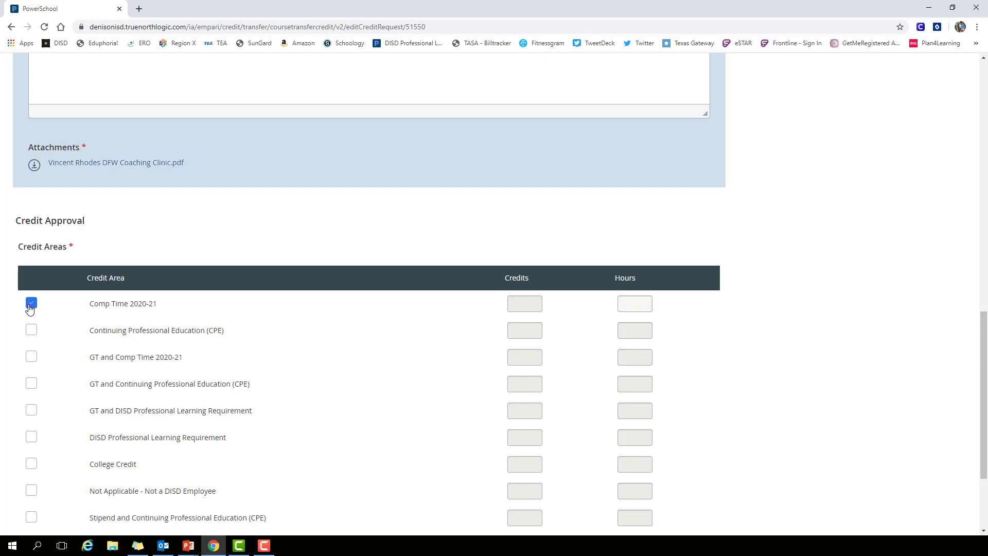
pyautogui.click(637, 304)
pyautogui.click(31, 330)
pyautogui.click(624, 335)
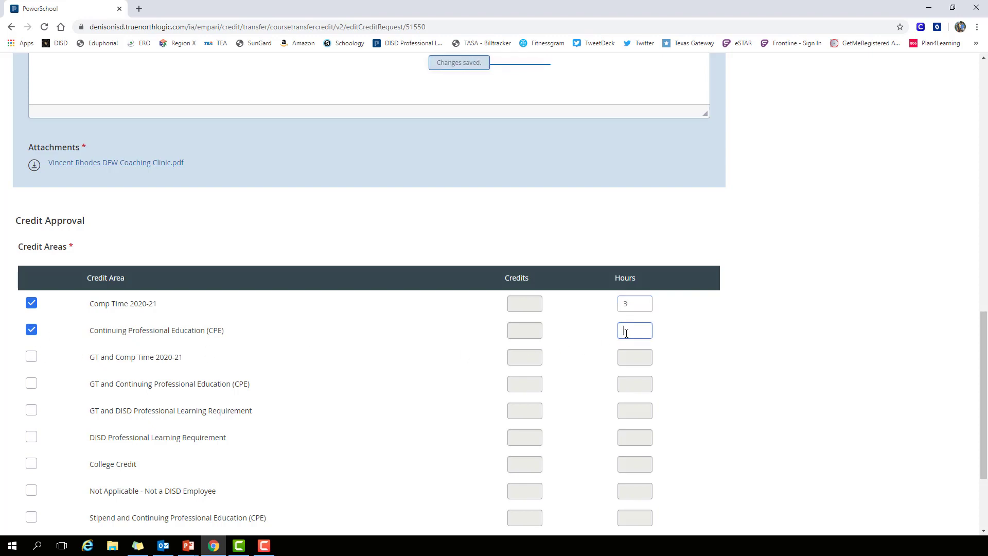
pyautogui.write('1')
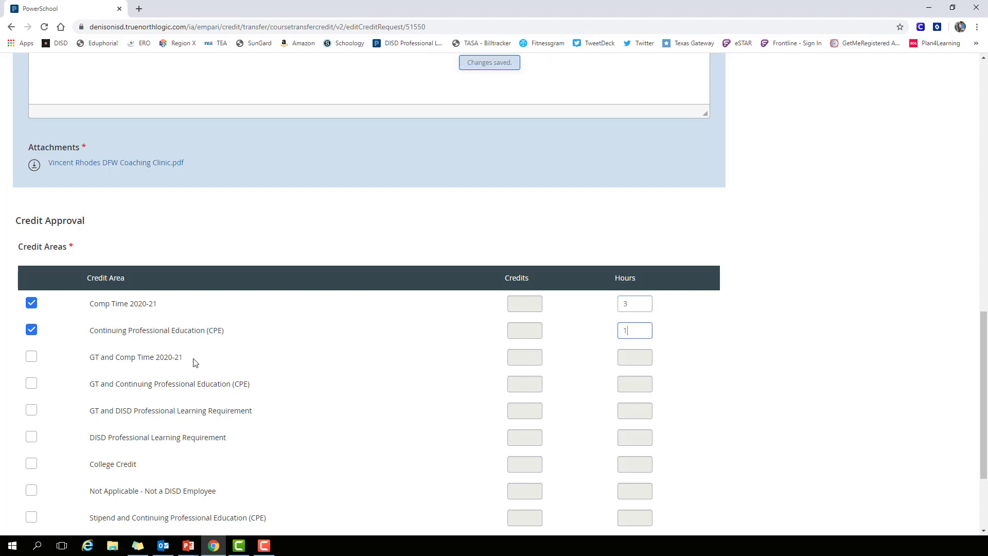
# - Select DISD Professional Learning Requirement as an additional credit area and set its hours to 3
pyautogui.scroll(-2, 194, 363)
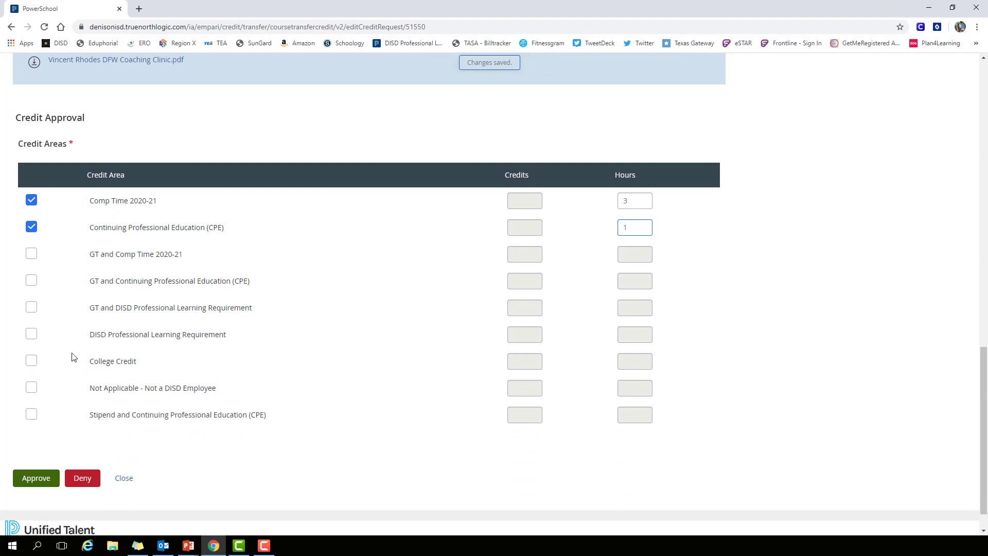
pyautogui.click(30, 335)
pyautogui.click(626, 335)
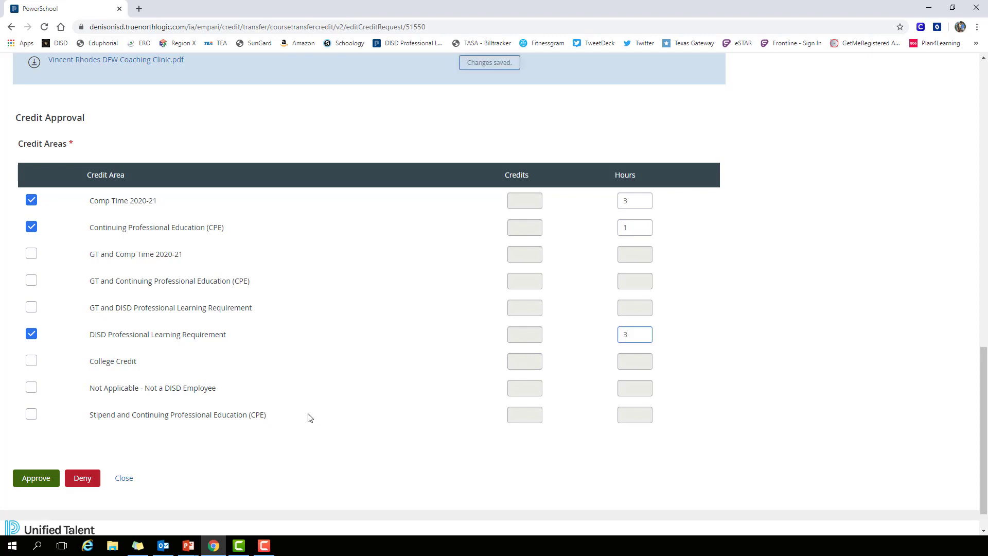
pyautogui.scroll(-1, 308, 417)
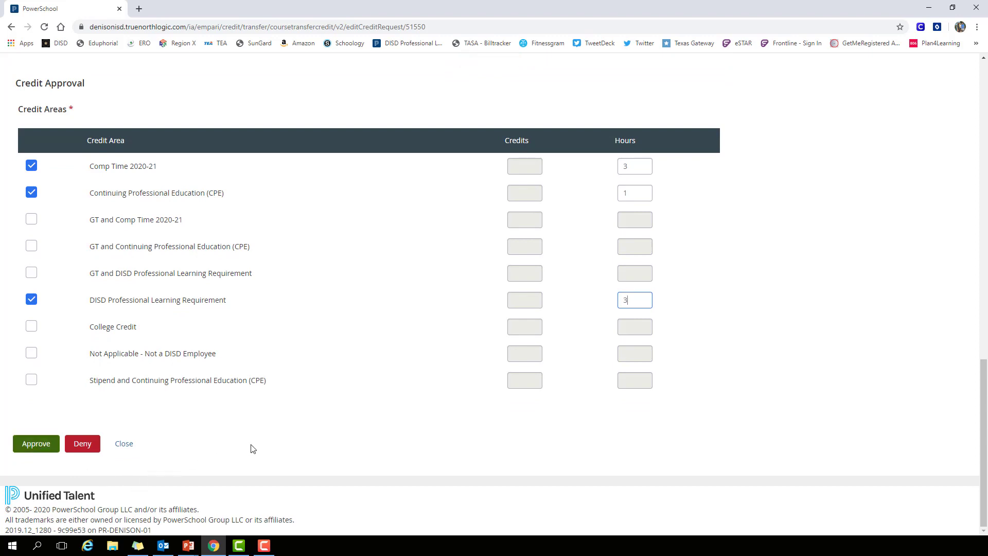
pyautogui.scroll(9, 251, 449)
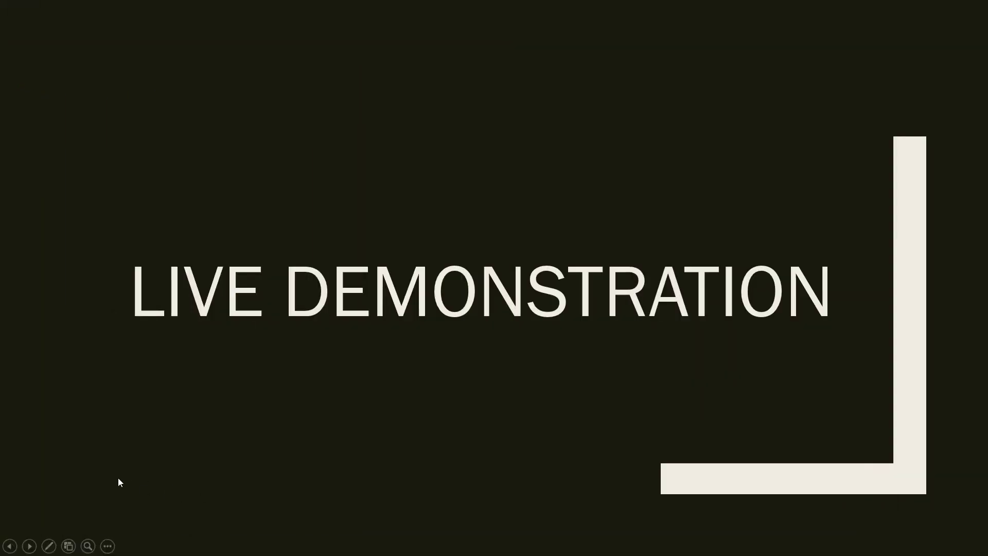
pyautogui.click(29, 546)
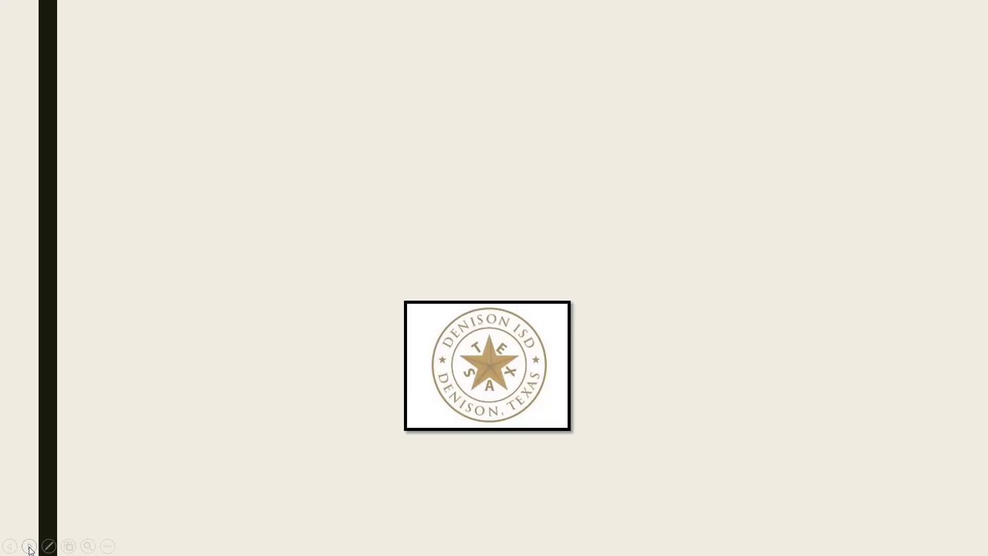